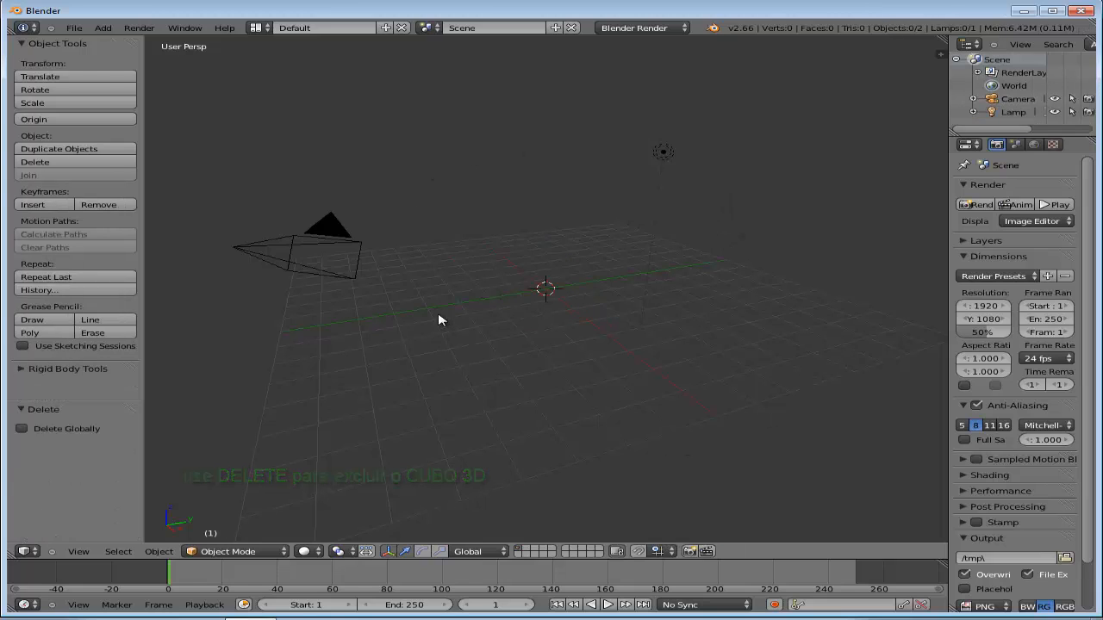
Step: Set the 3D viewport to the top view in orthographic projection
click(78, 552)
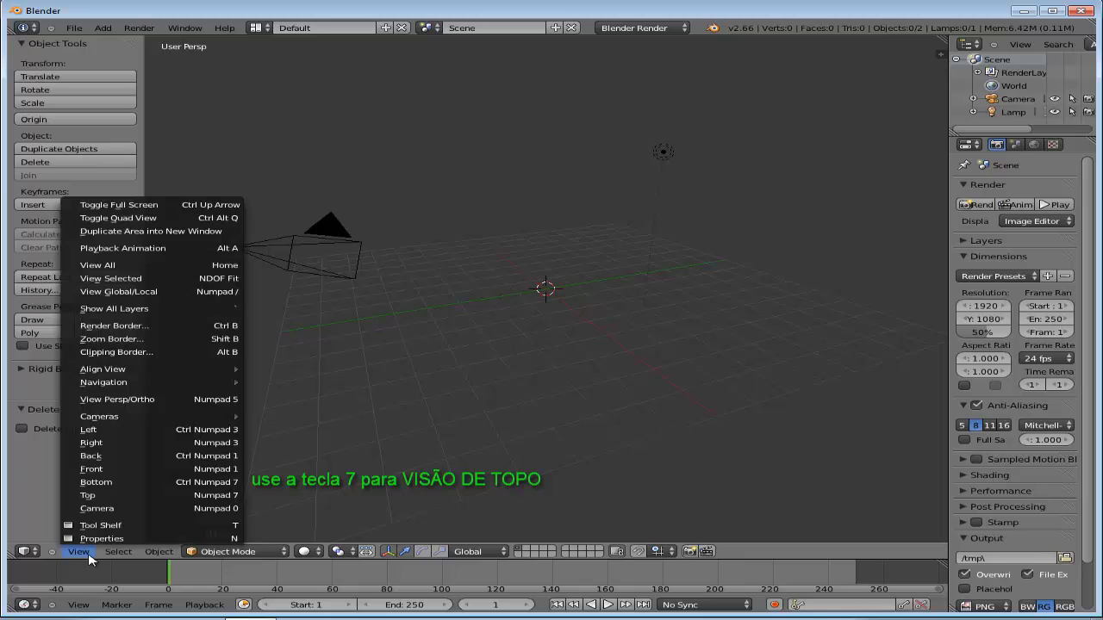
click(115, 496)
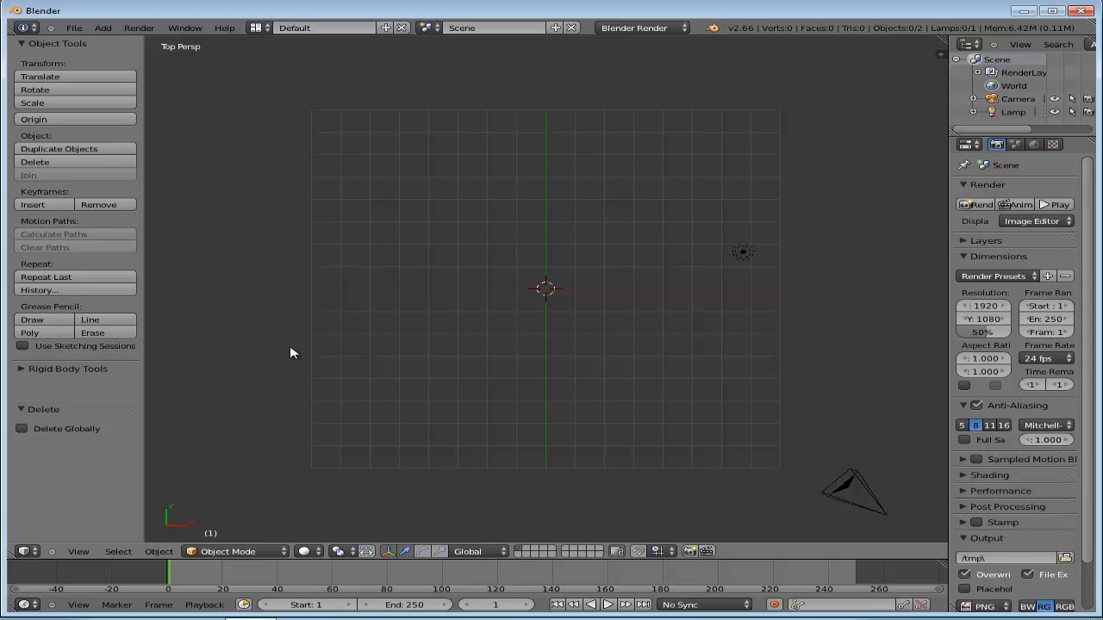
click(76, 552)
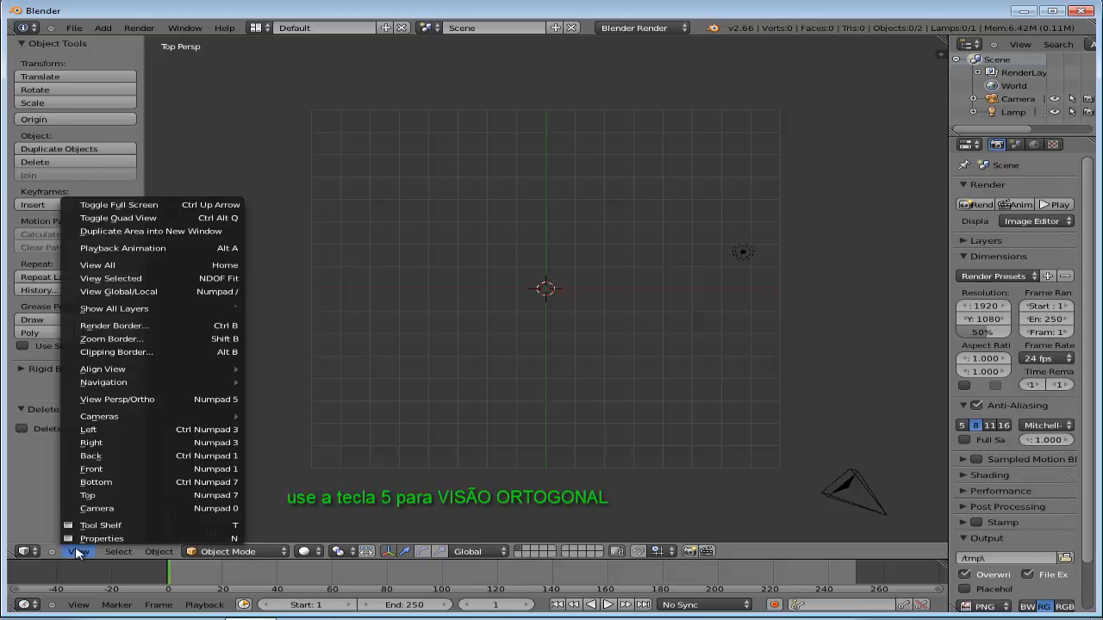
click(136, 401)
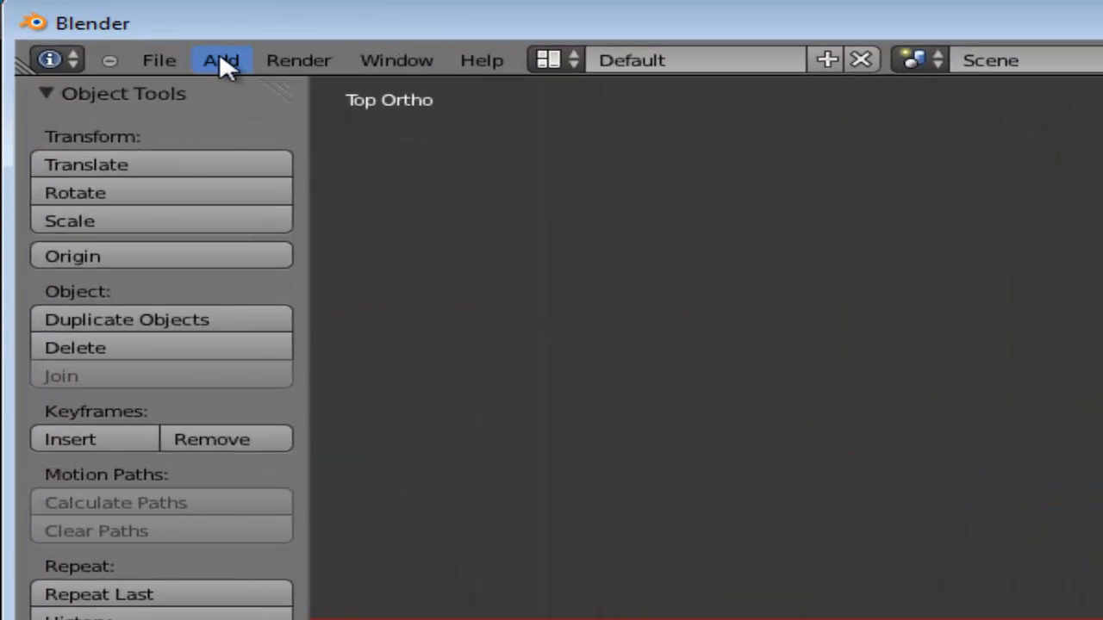
Step: Add a Bezier curve at the scene origin
click(220, 57)
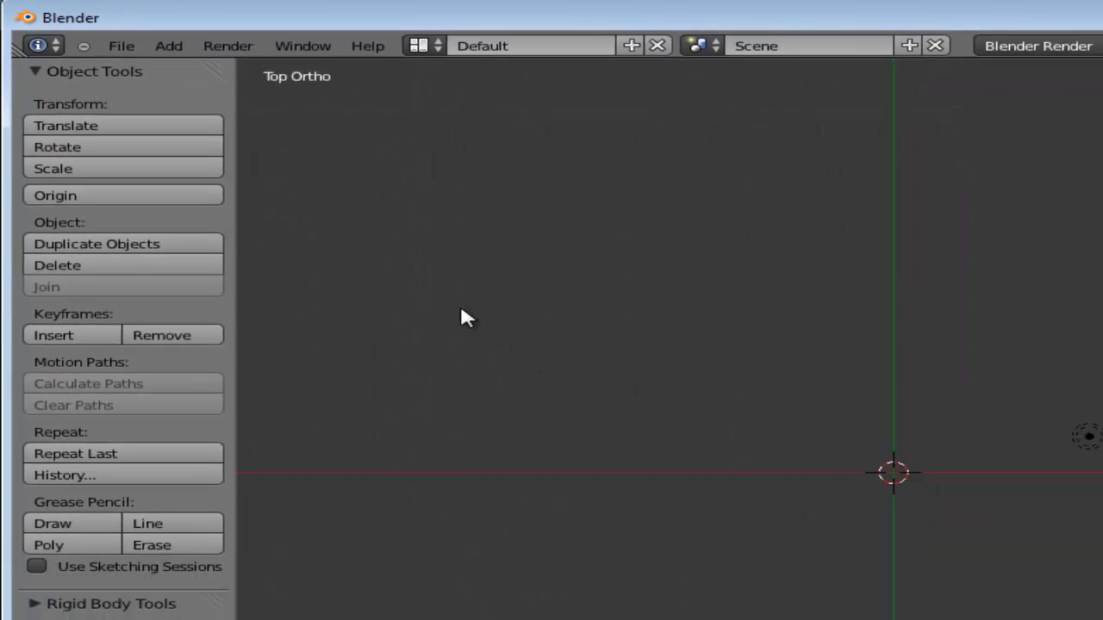
key(shift+a)
mouse_move(440, 294)
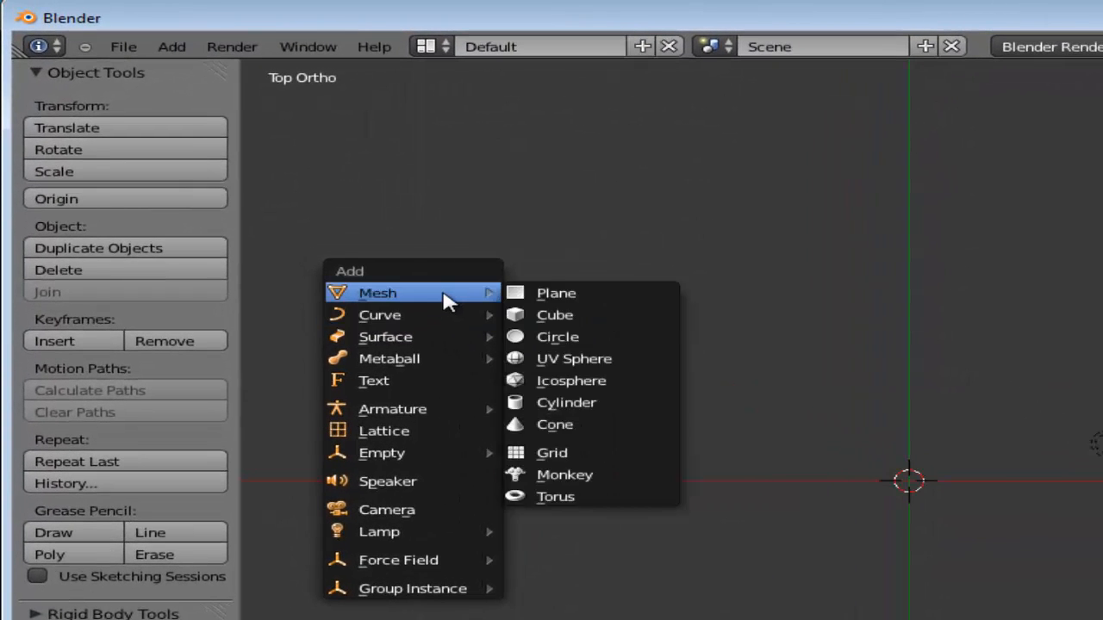
mouse_move(376, 326)
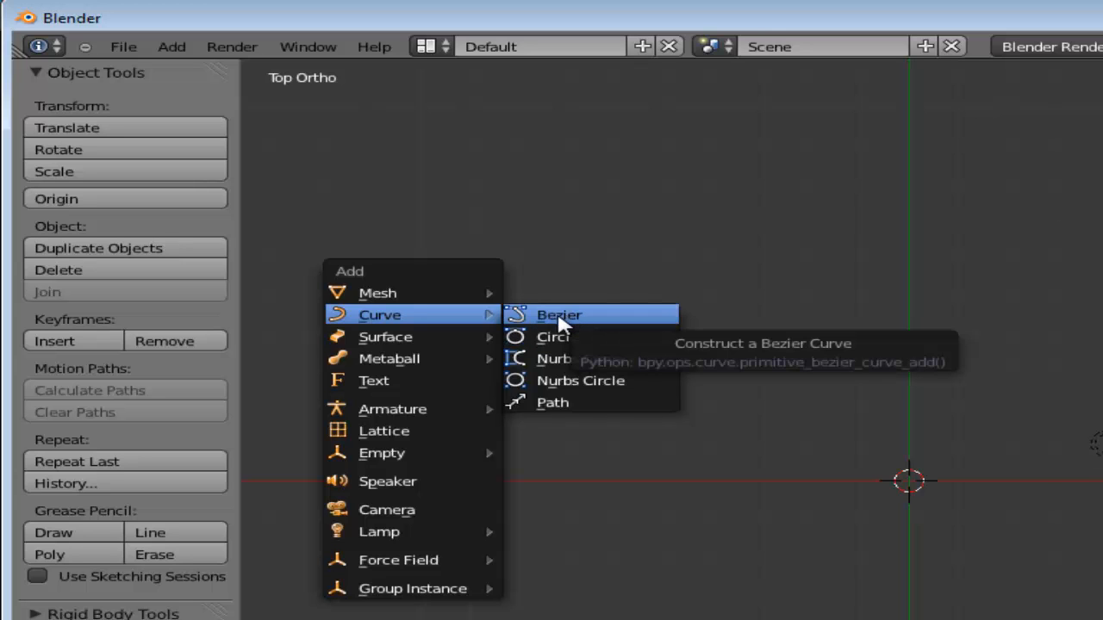
click(560, 317)
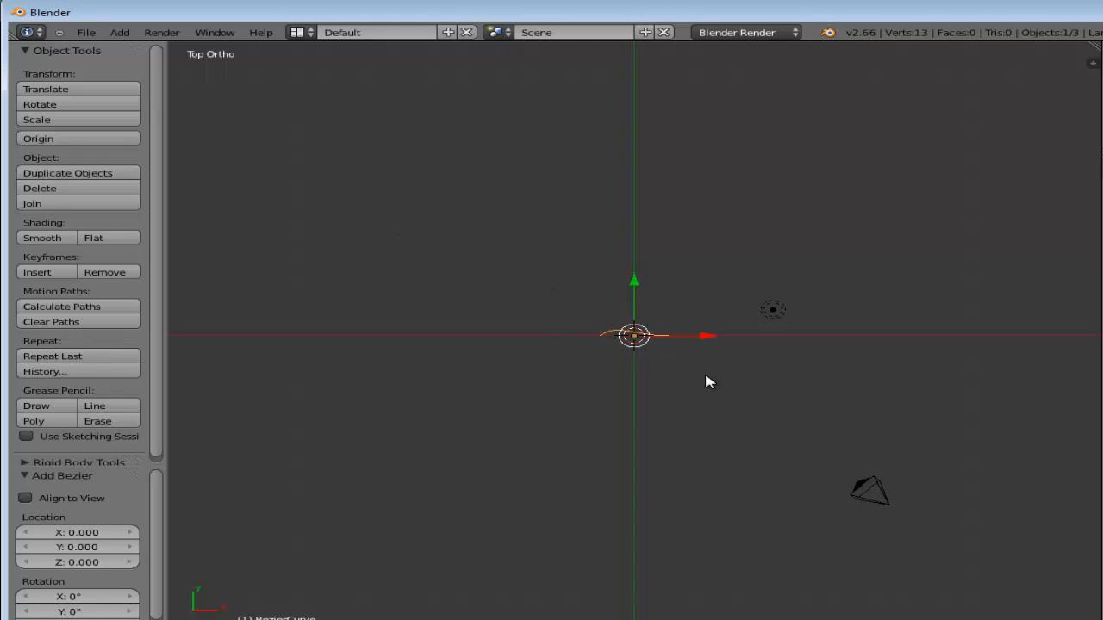
Step: Scale the Bezier curve uniformly by a factor of about 2.92
scroll(706, 382, up, 10)
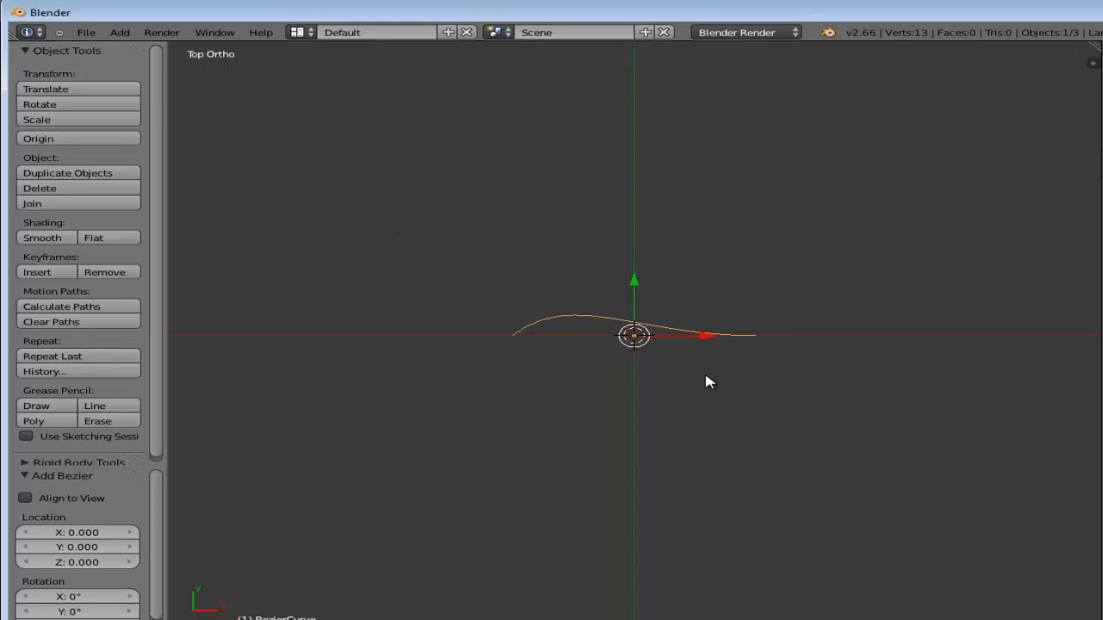
scroll(707, 381, down, 10)
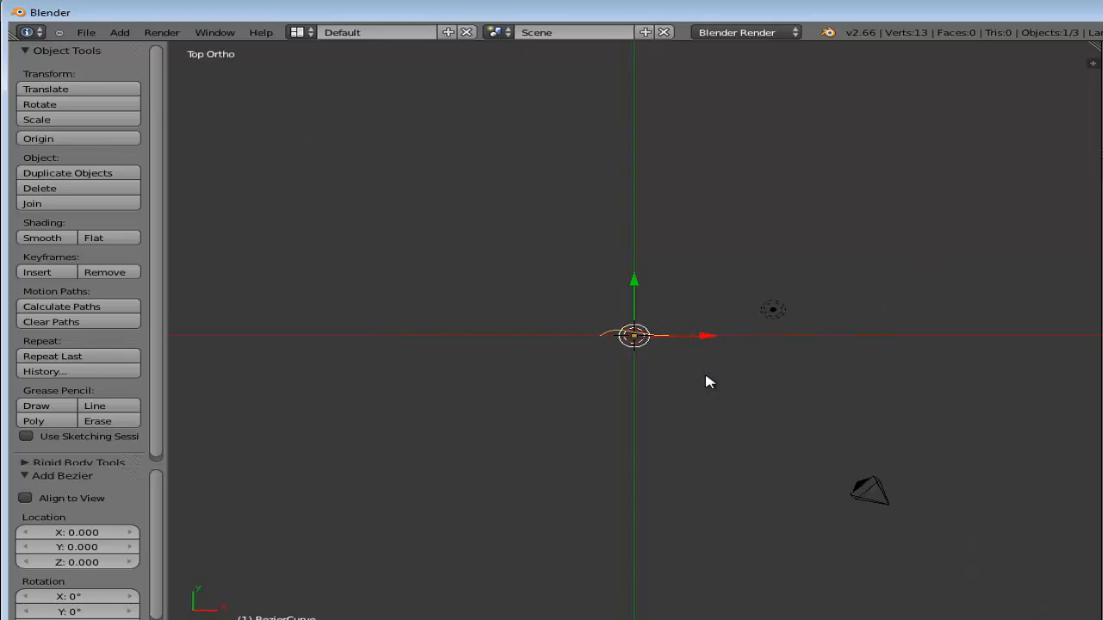
scroll(706, 382, up, 7)
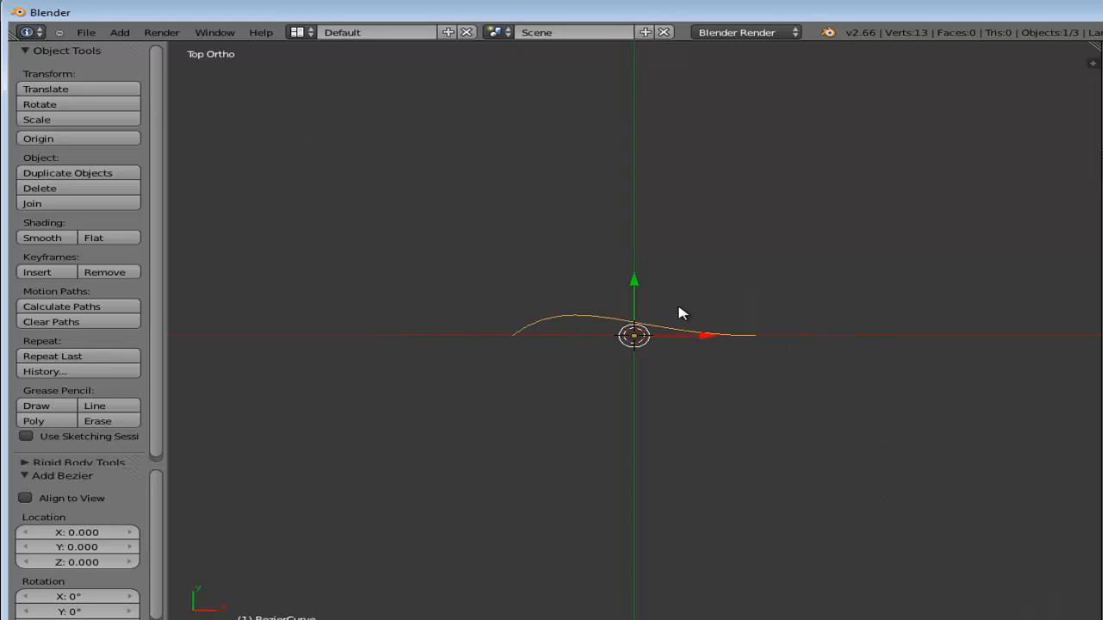
key(s)
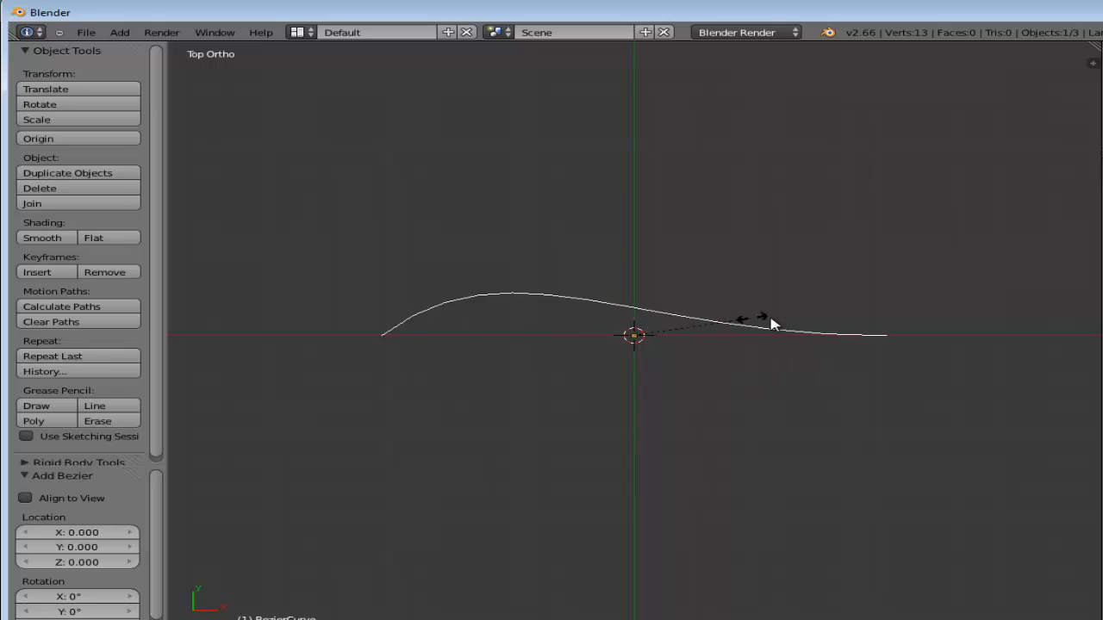
click(803, 323)
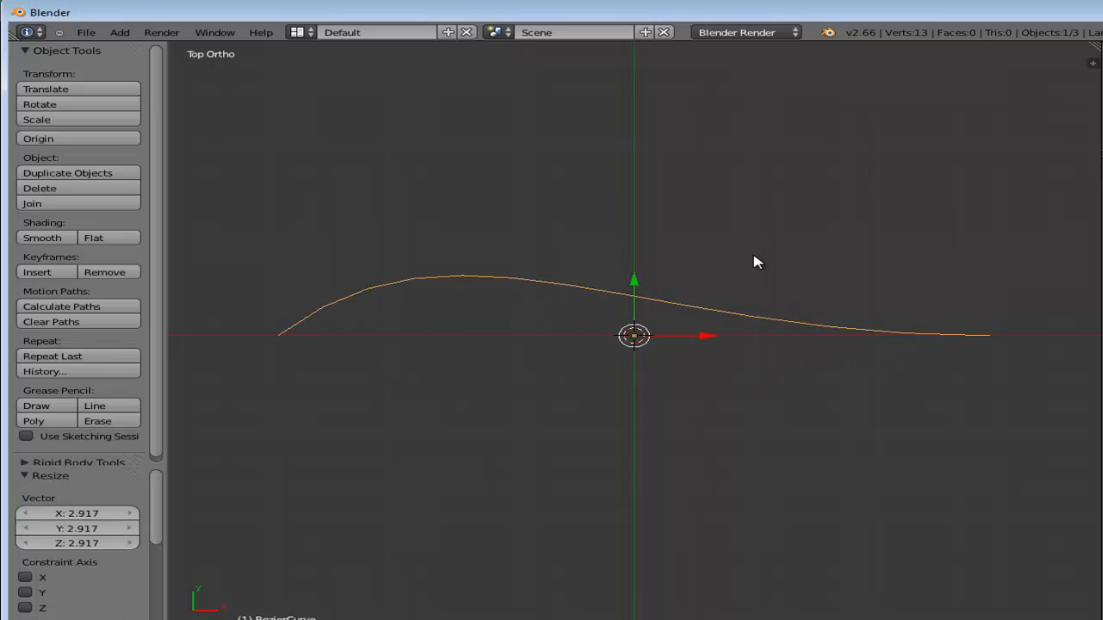
key(r)
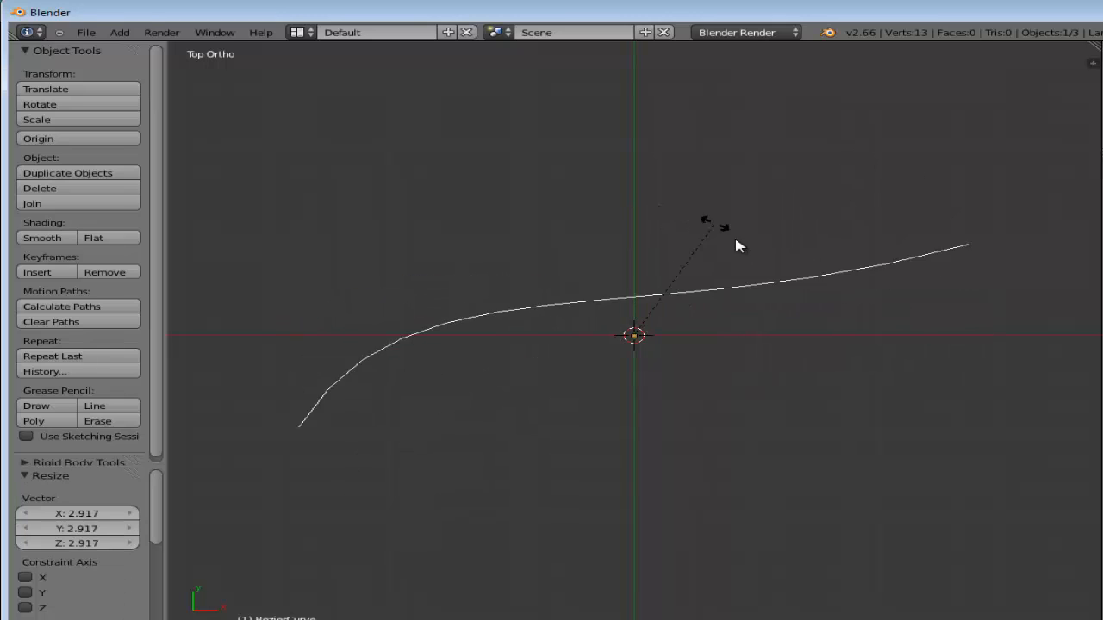
right_click(758, 253)
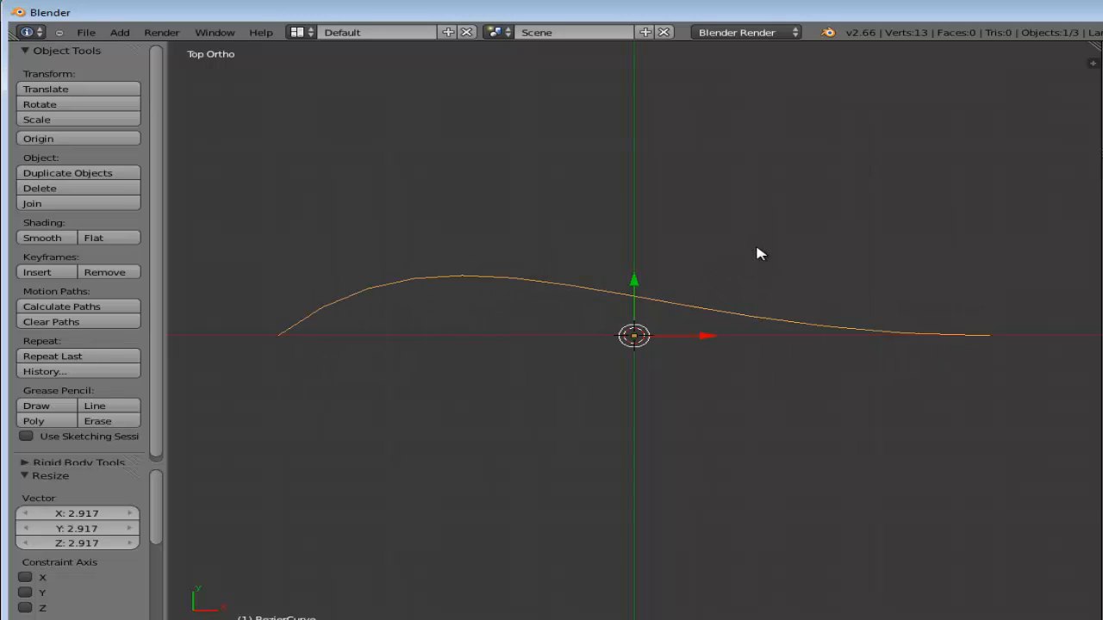
key(g)
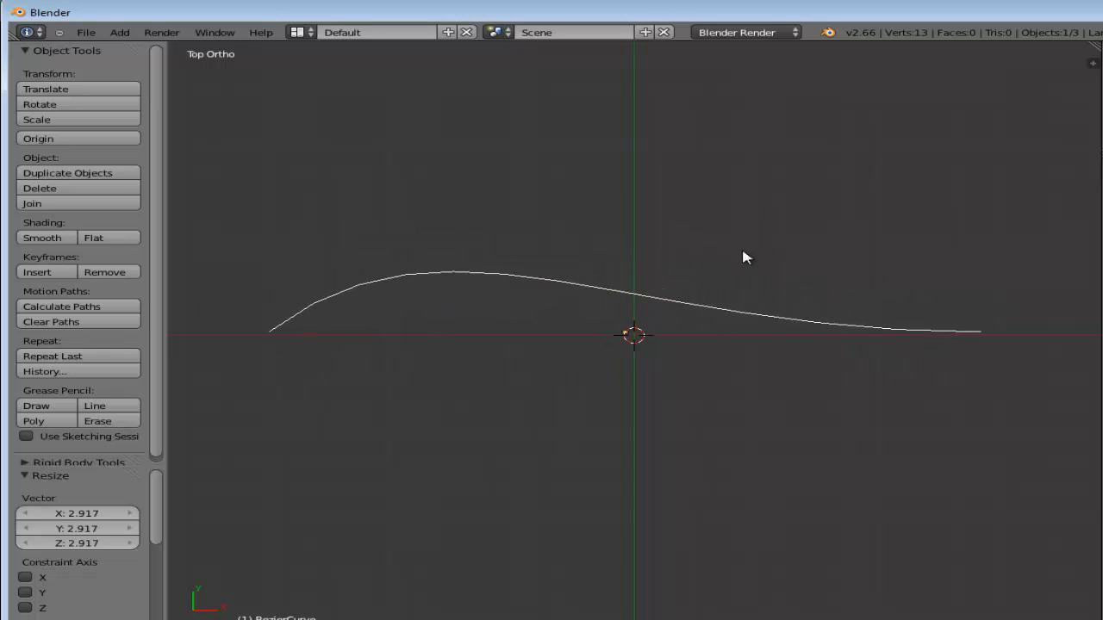
right_click(749, 257)
Step: Move the Bezier curve about 4.16 units along the positive Y axis and add a Bezier circle at the origin
scroll(635, 371, down, 6)
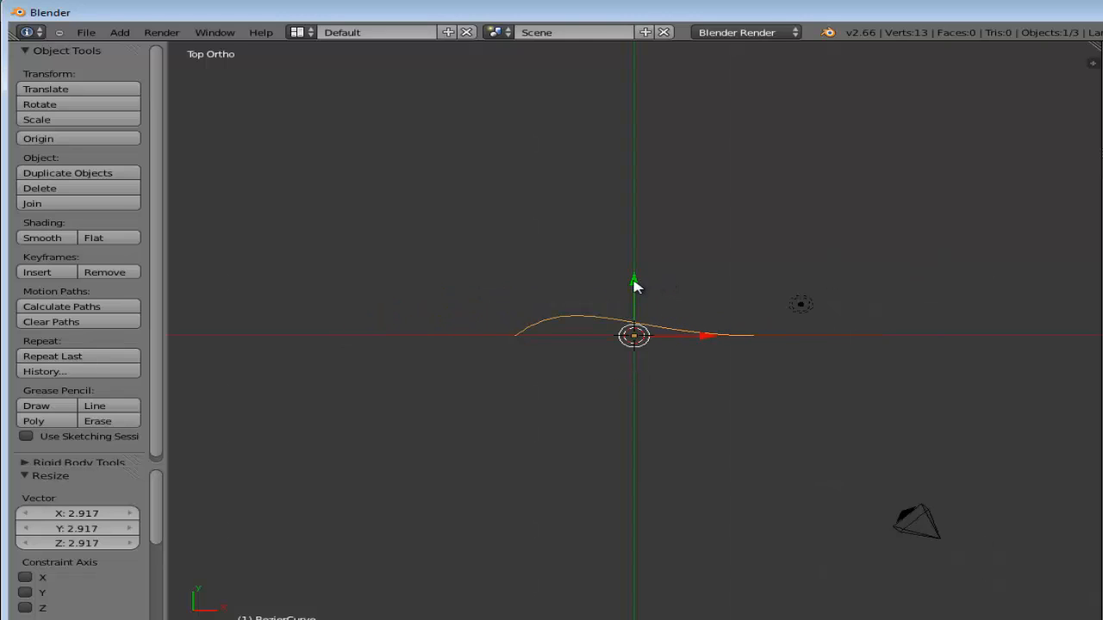
drag(635, 287, 629, 156)
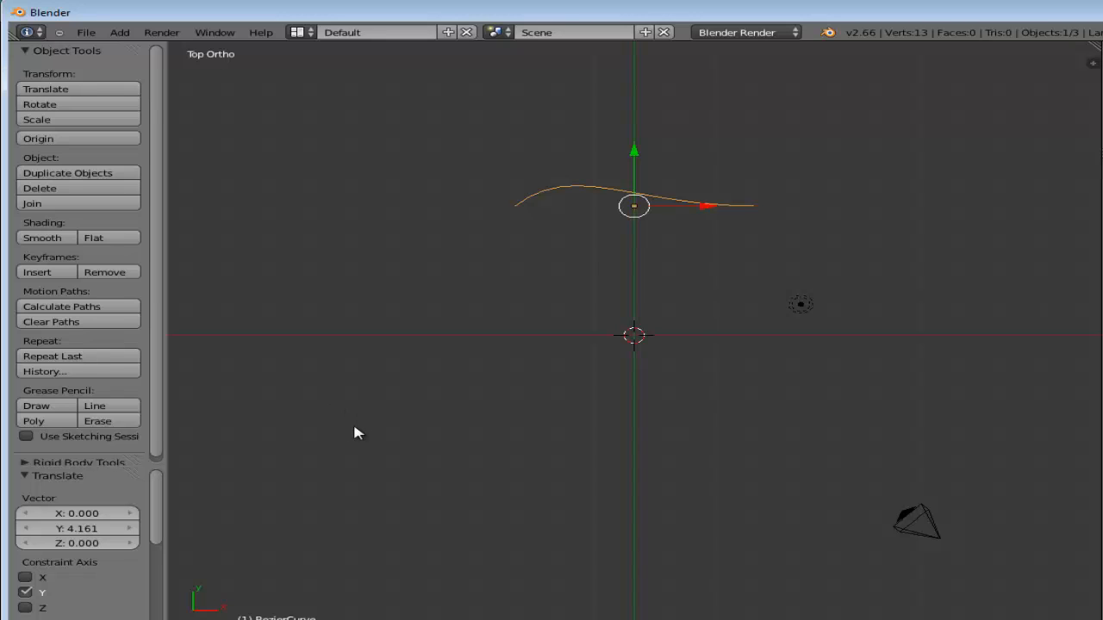
key(shift+a)
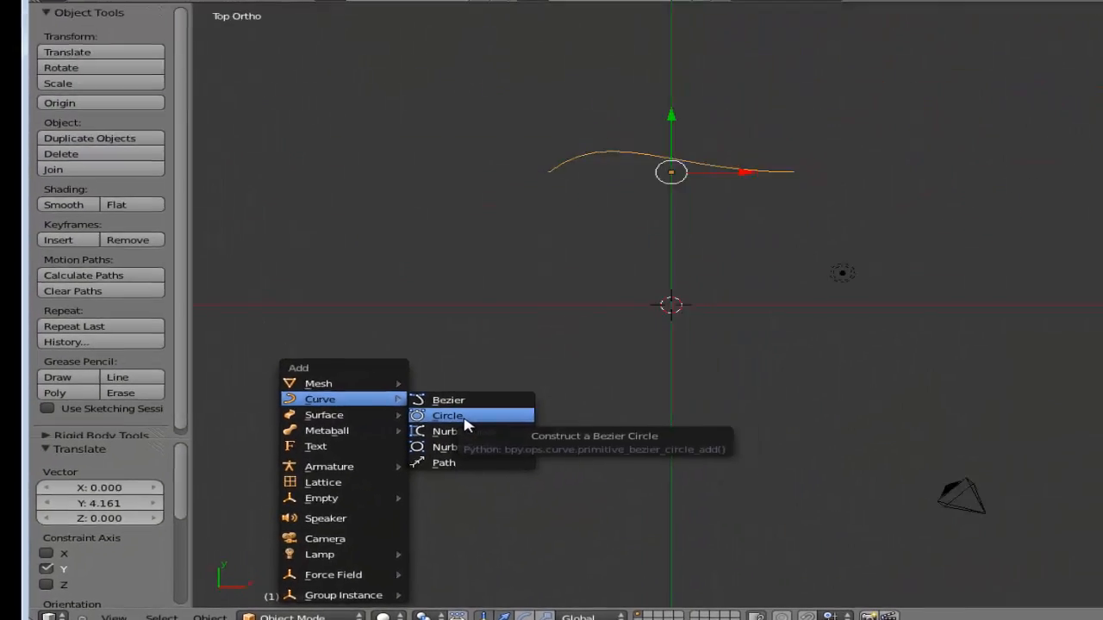
click(457, 416)
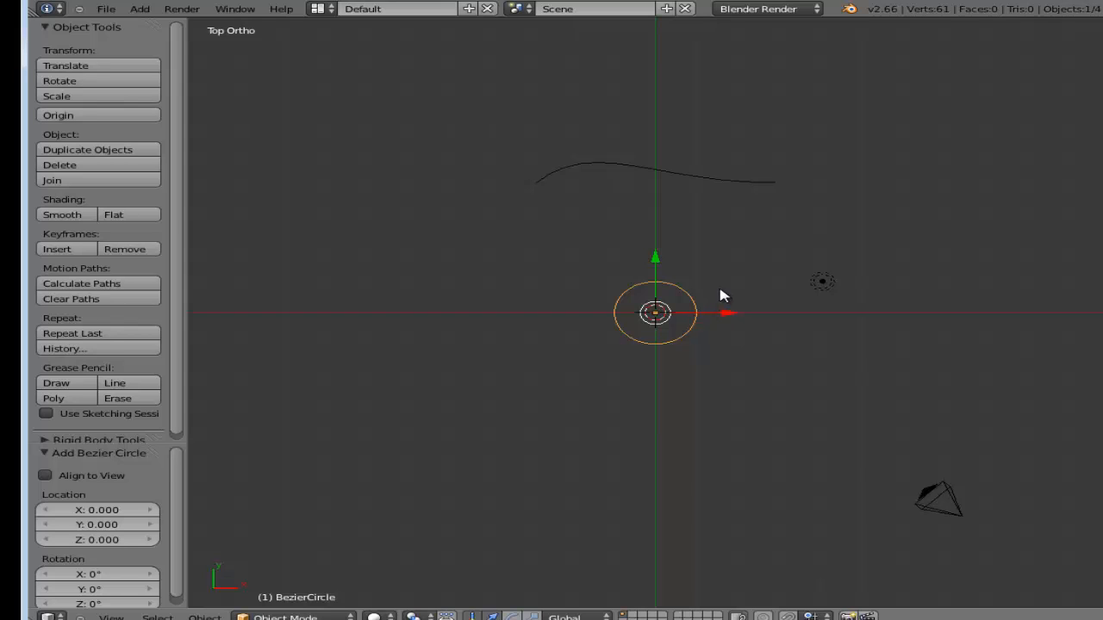
key(s)
key(Escape)
key(s)
key(Escape)
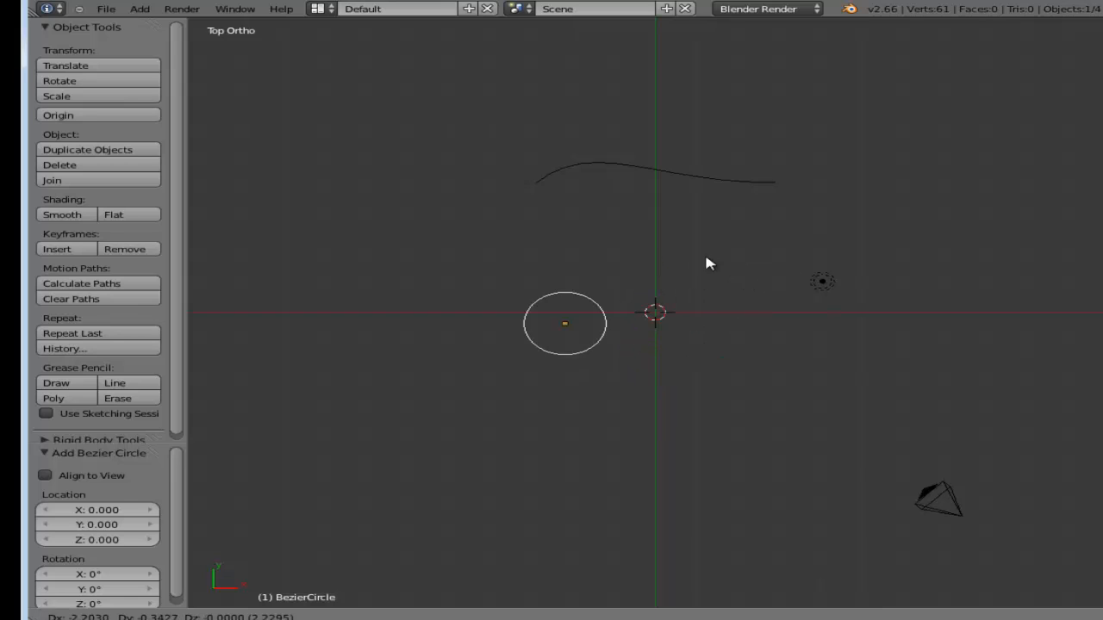
key(g)
key(Escape)
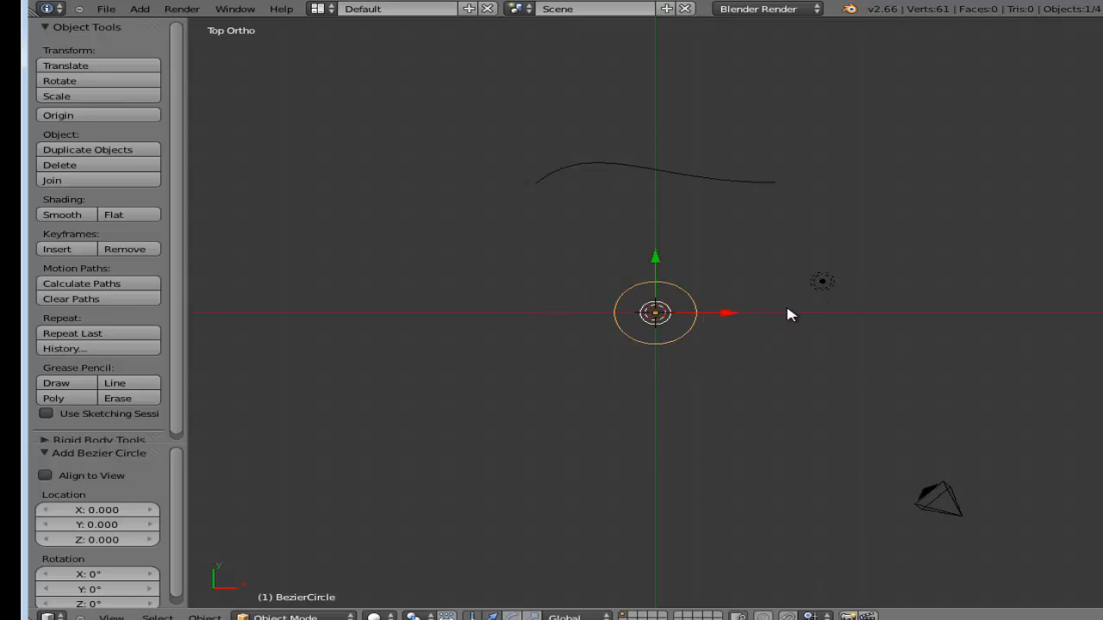
Step: Select the open Bezier curve above the circle and switch it to Edit Mode
scroll(753, 319, up, 1)
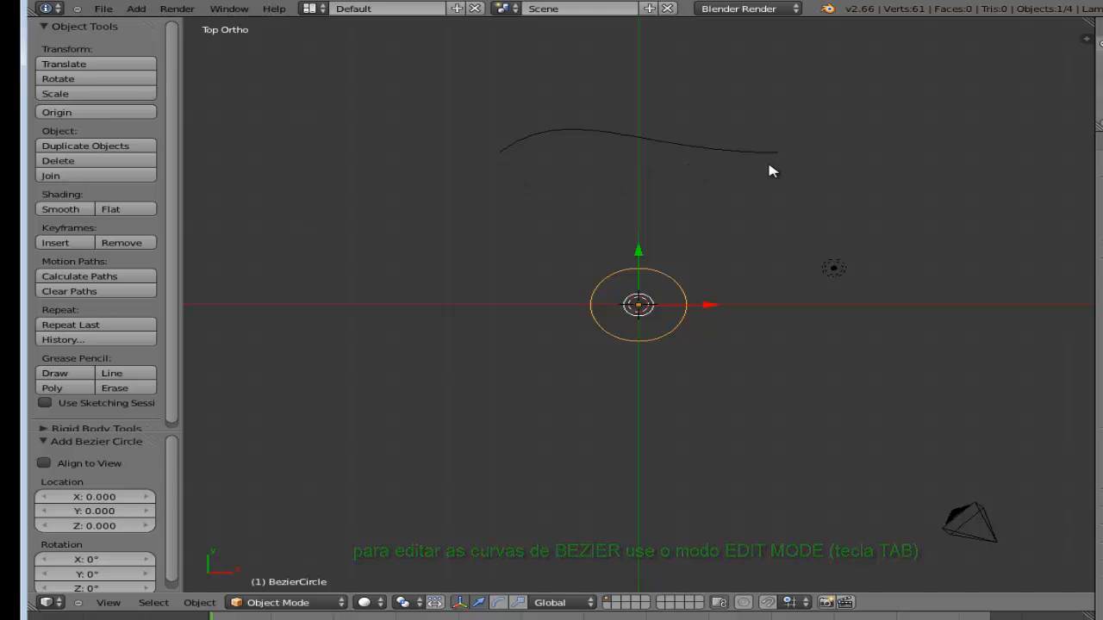
right_click(629, 140)
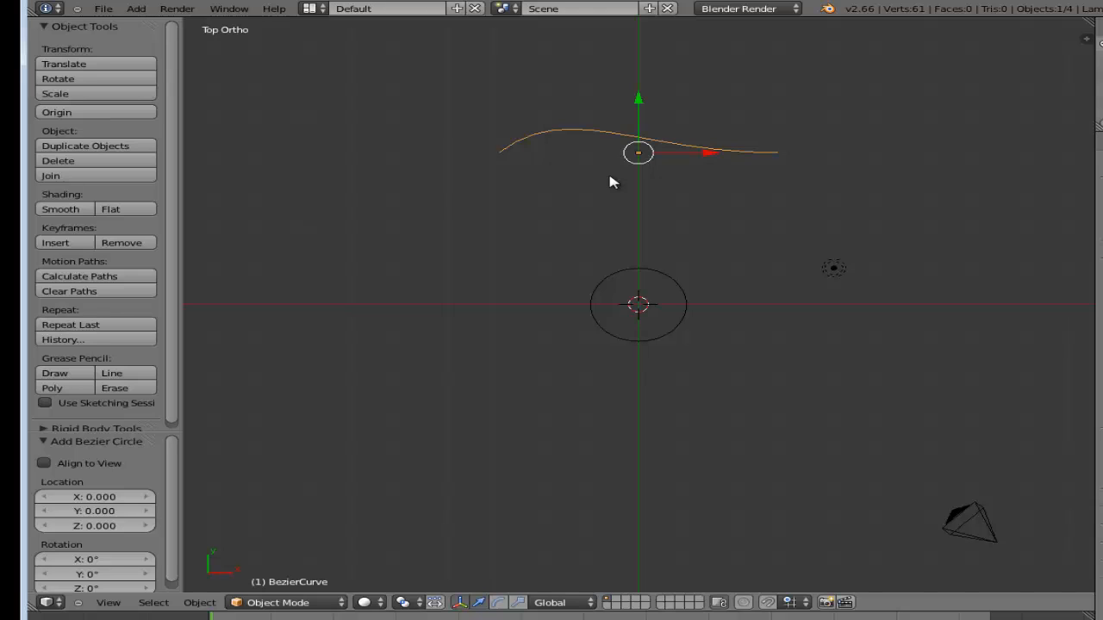
ctrl+scroll(609, 182, down, 2)
ctrl+scroll(609, 182, up, 2)
shift+scroll(609, 182, up, 4)
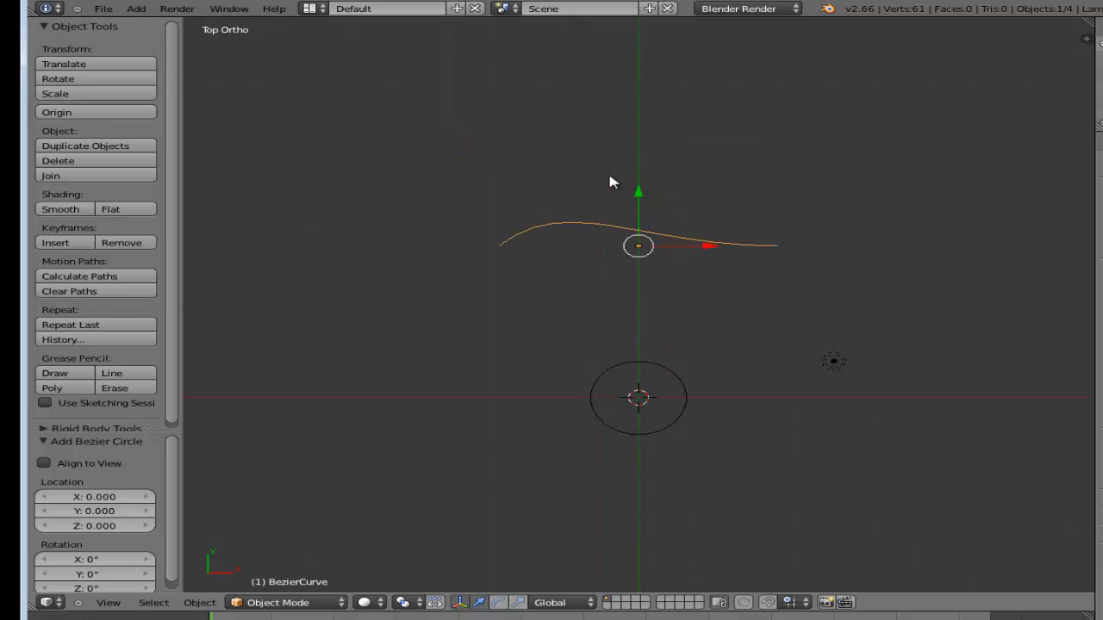
shift+scroll(609, 182, up, 3)
shift+scroll(609, 182, down, 1)
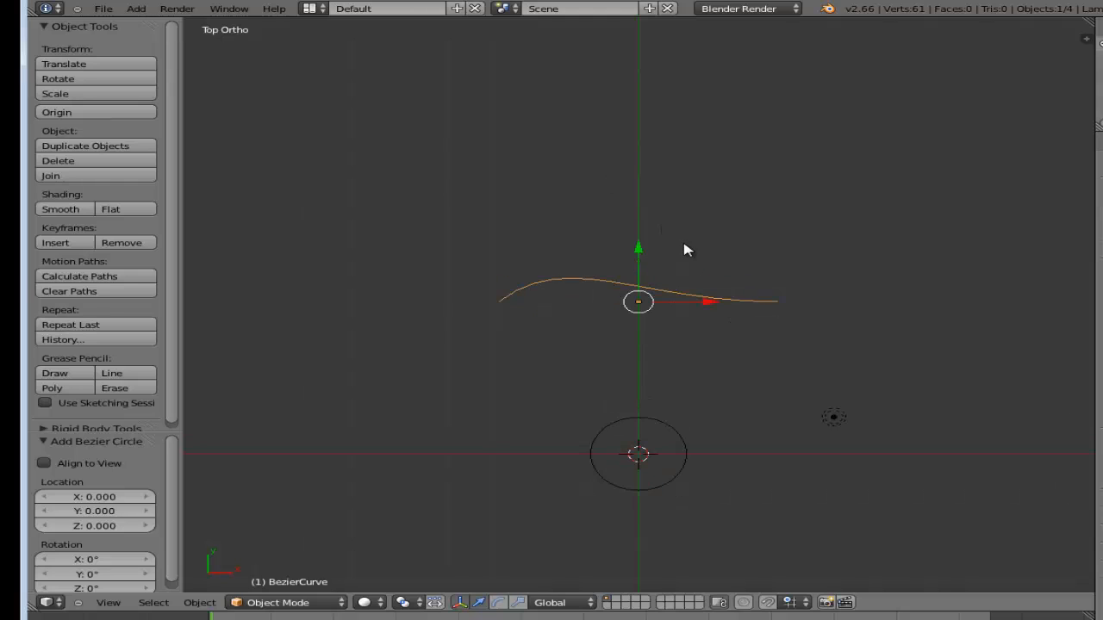
scroll(754, 308, up, 3)
scroll(755, 307, down, 1)
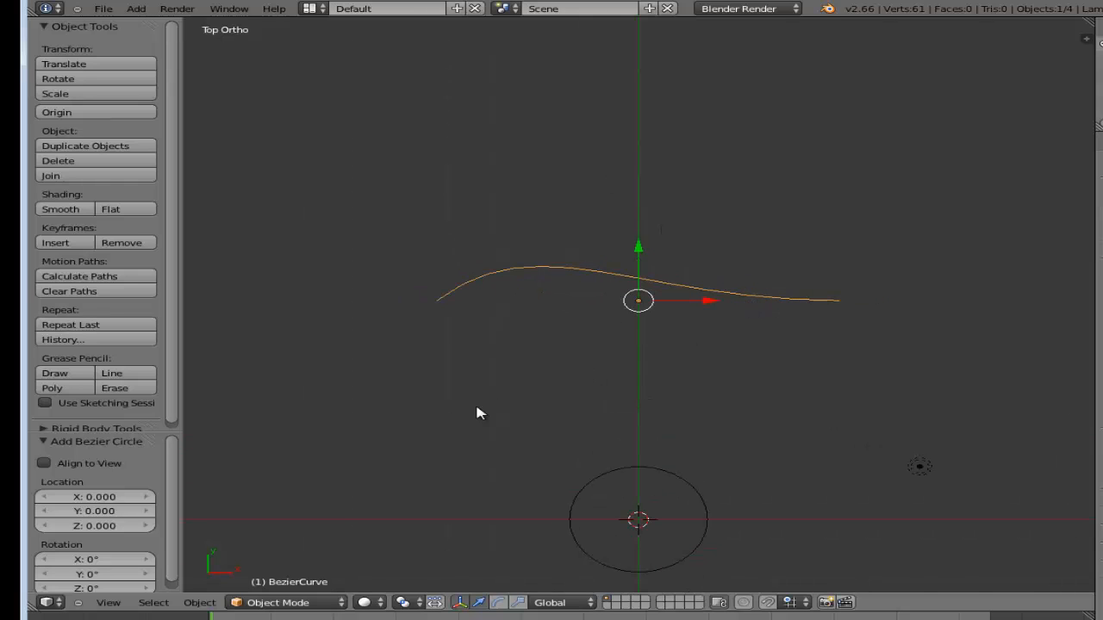
click(345, 606)
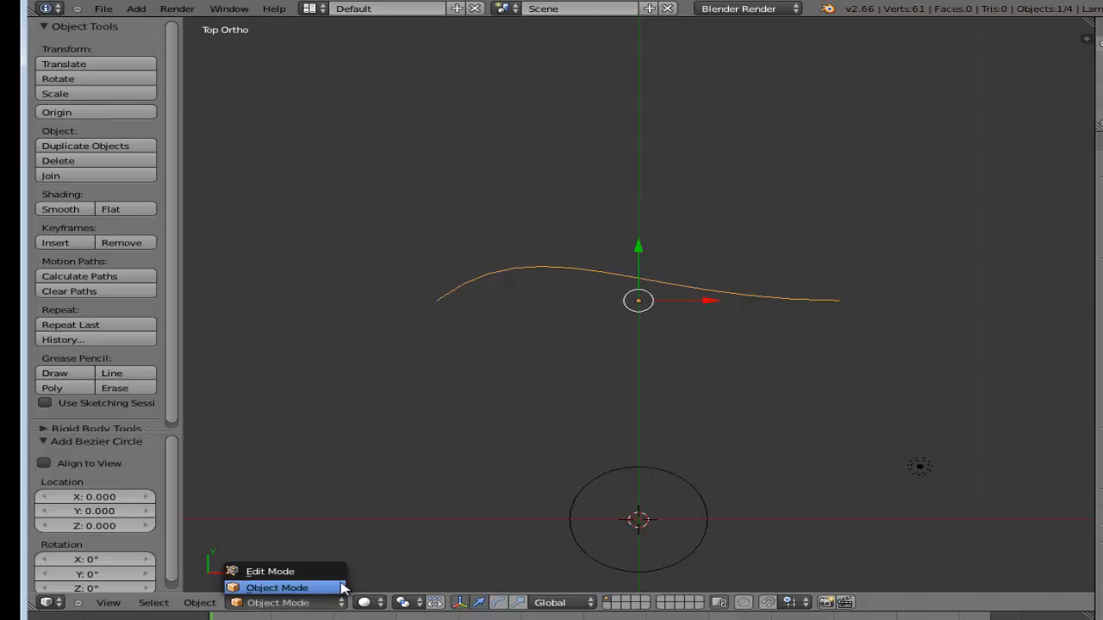
click(336, 572)
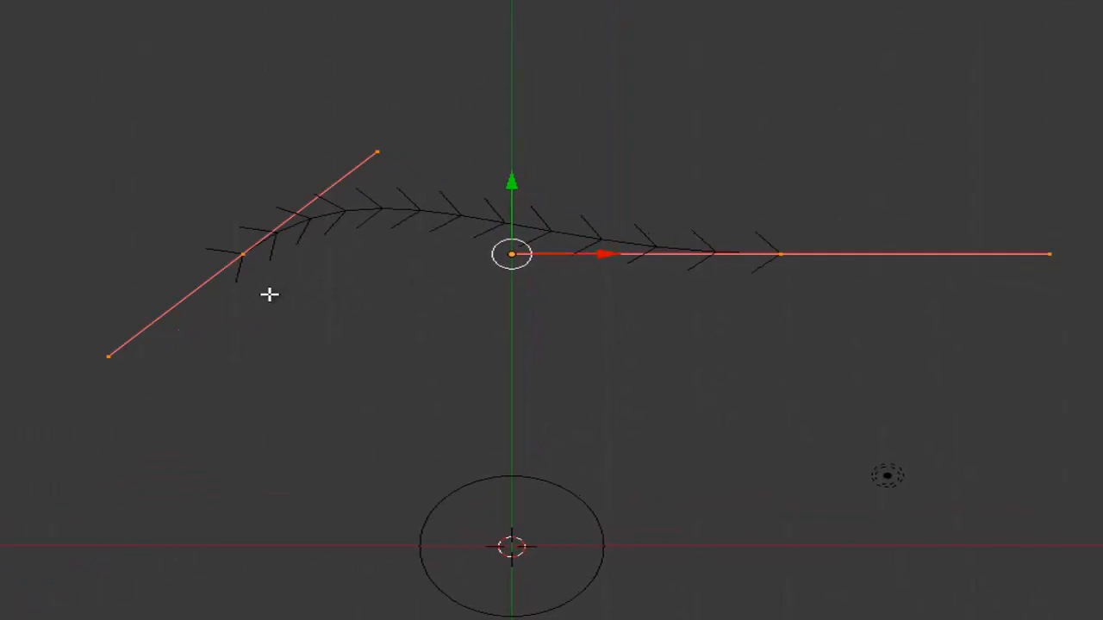
Step: Try moving the curve's right end control point up and to the left, leave Edit Mode and undo the edit
right_click(235, 252)
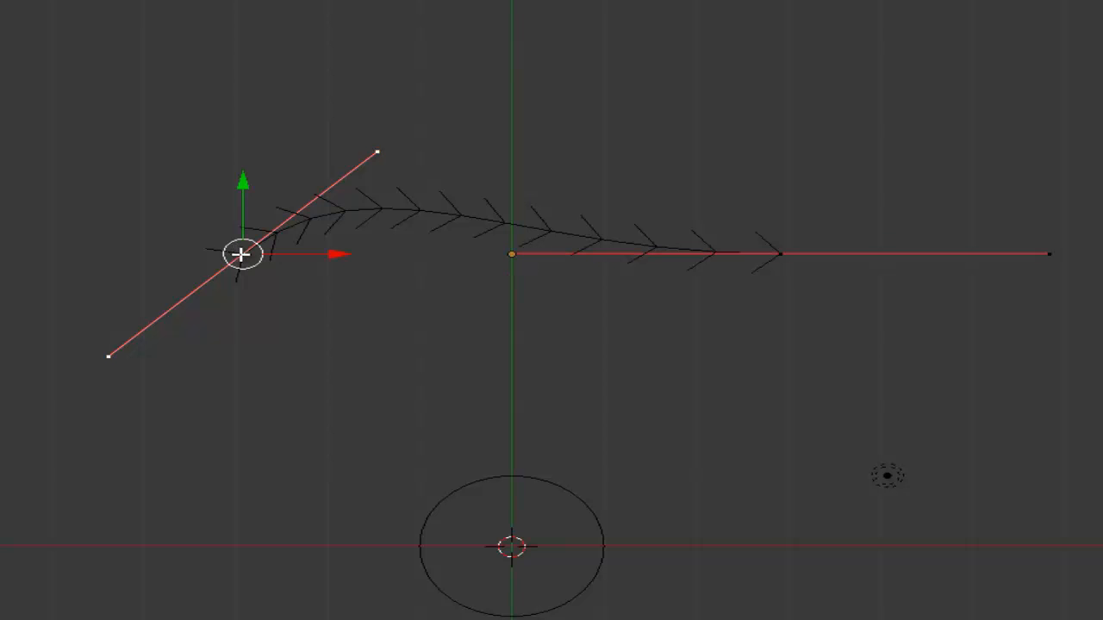
right_click(781, 255)
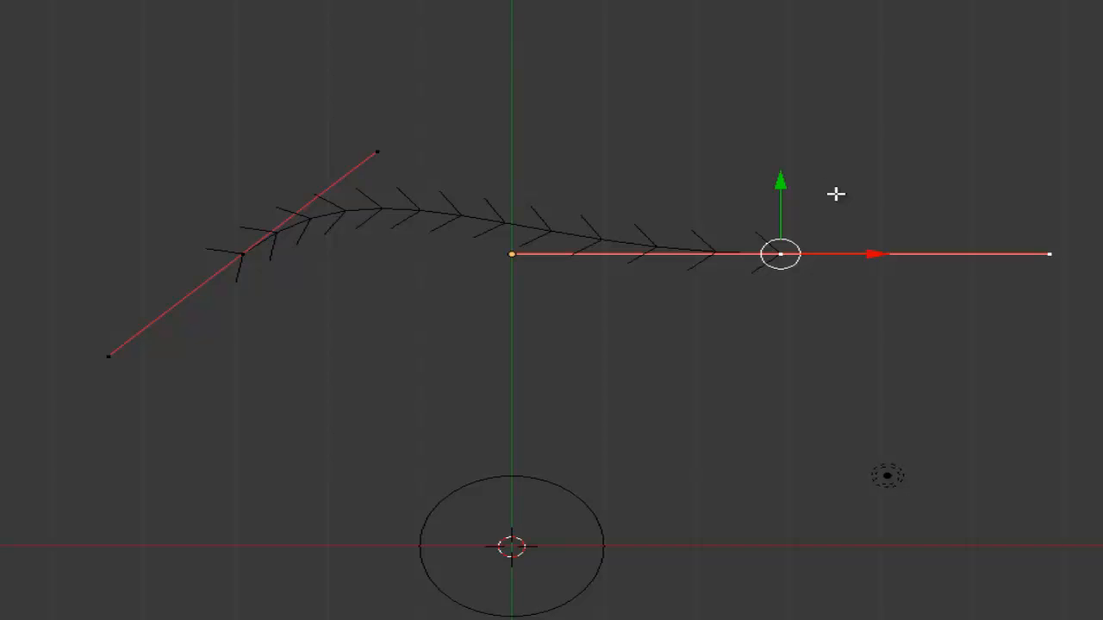
key(g)
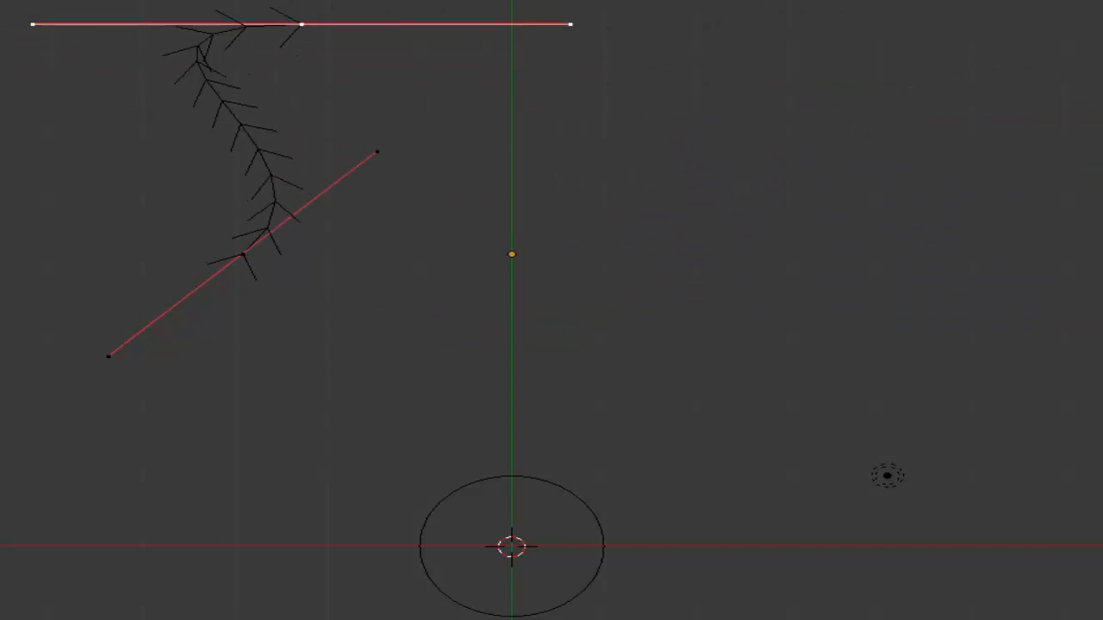
click(671, 9)
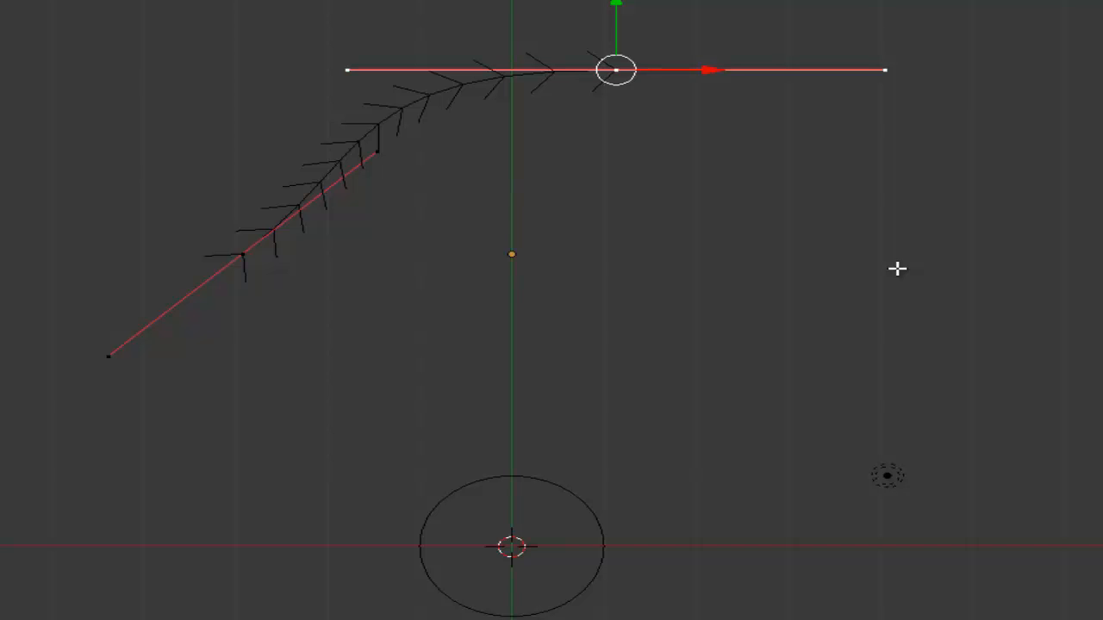
key(Tab)
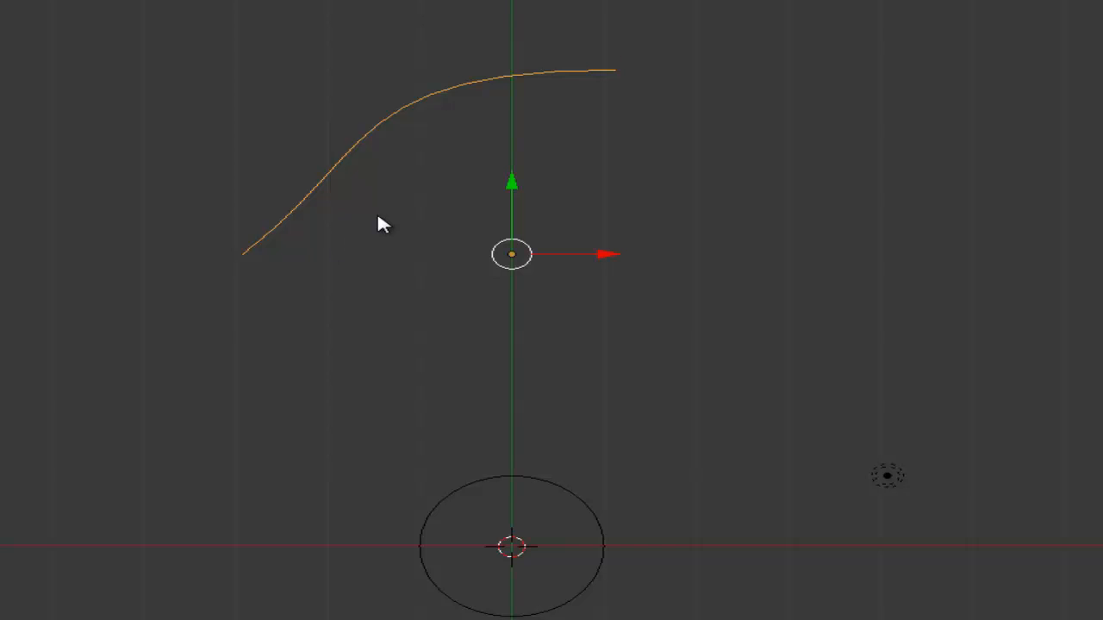
key(ctrl+z)
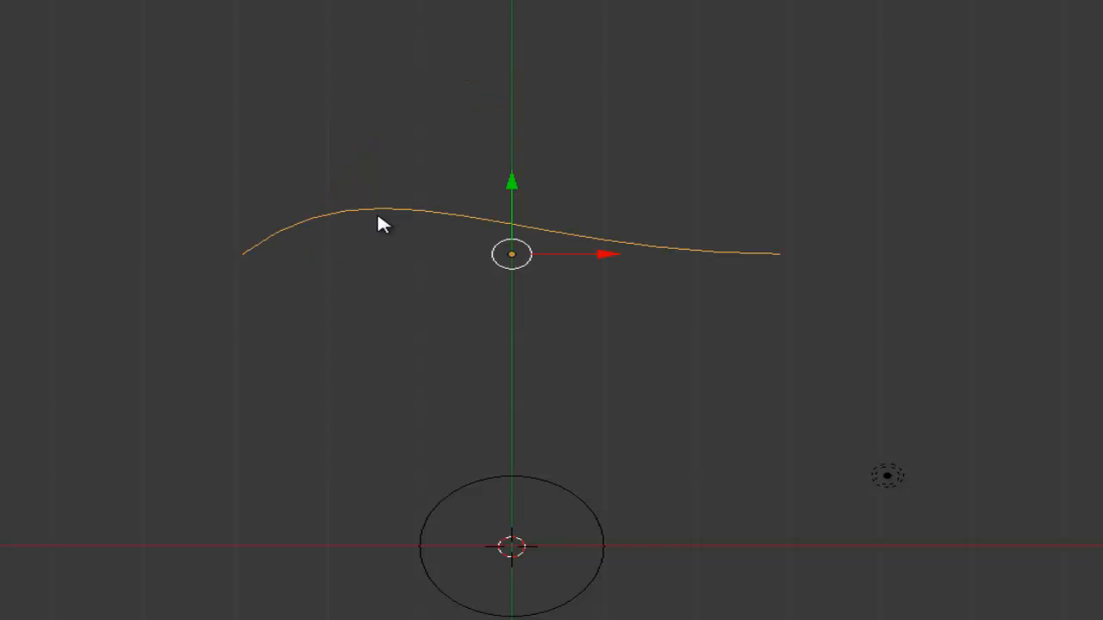
Step: Undo one more action, and redo the move of the open curve's right end control point
key(ctrl+z)
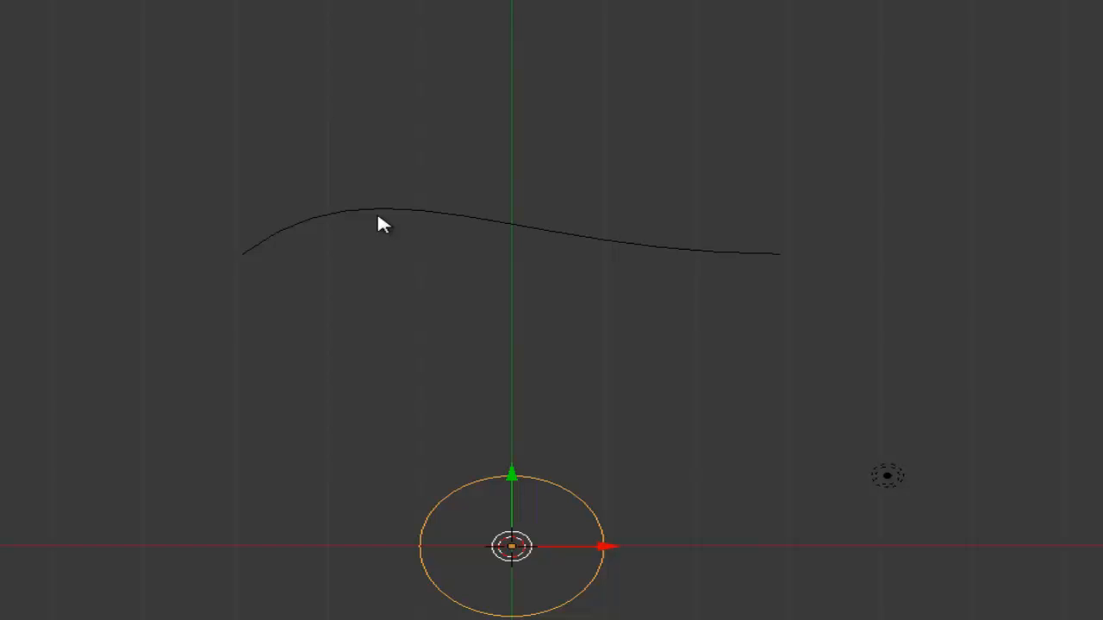
key(ctrl+shift+z)
key(ctrl+shift+z)
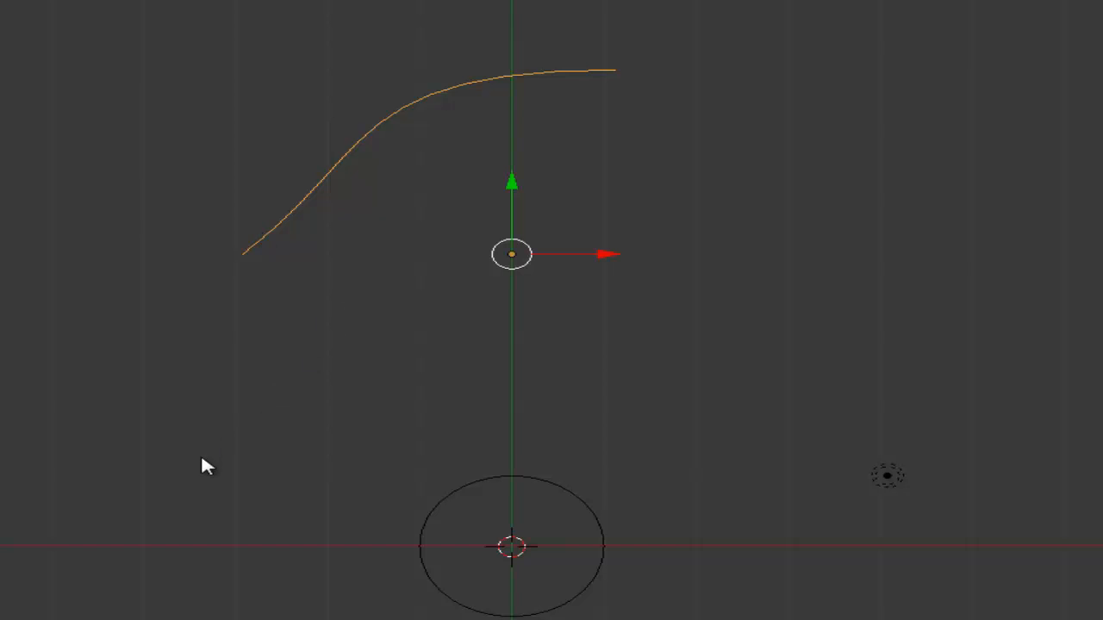
Step: Return the open curve to Edit Mode and try rotating its right end control point
key(Tab)
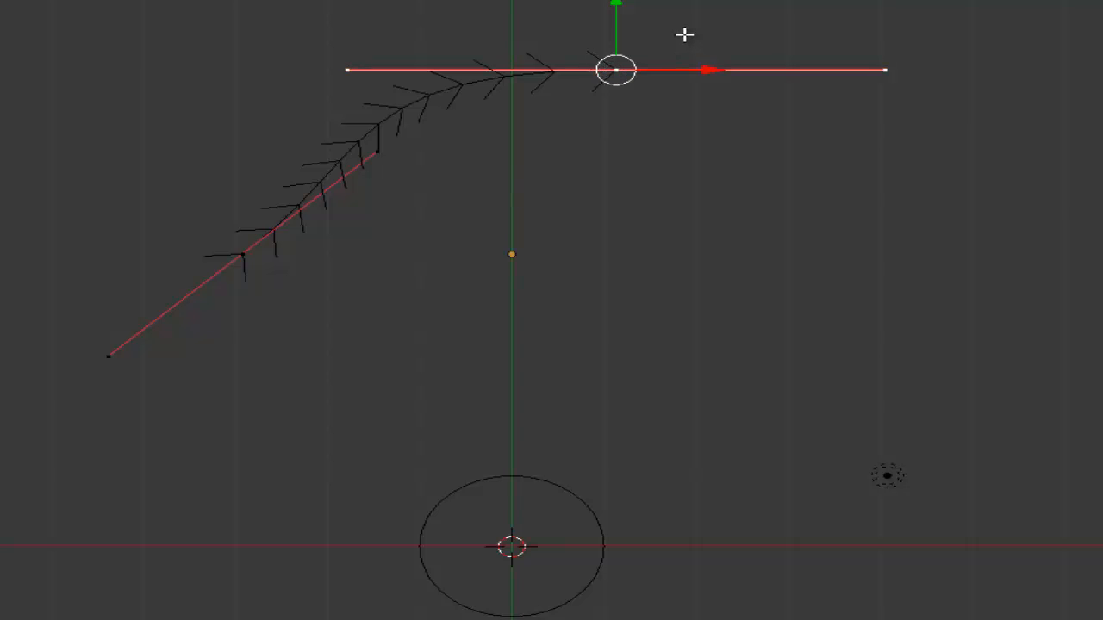
key(r)
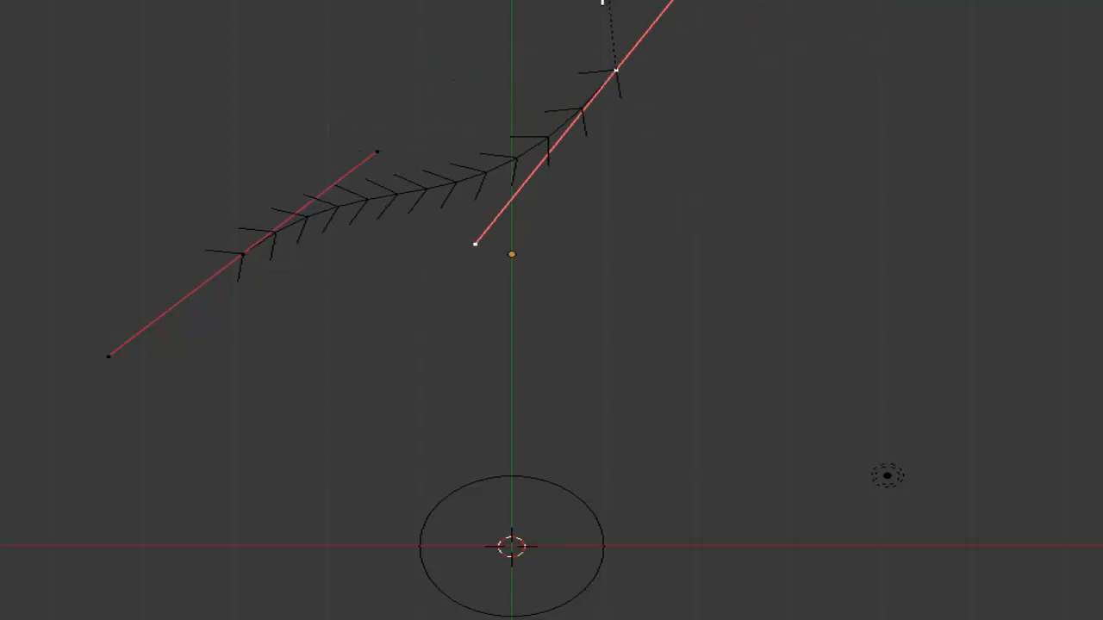
click(676, 51)
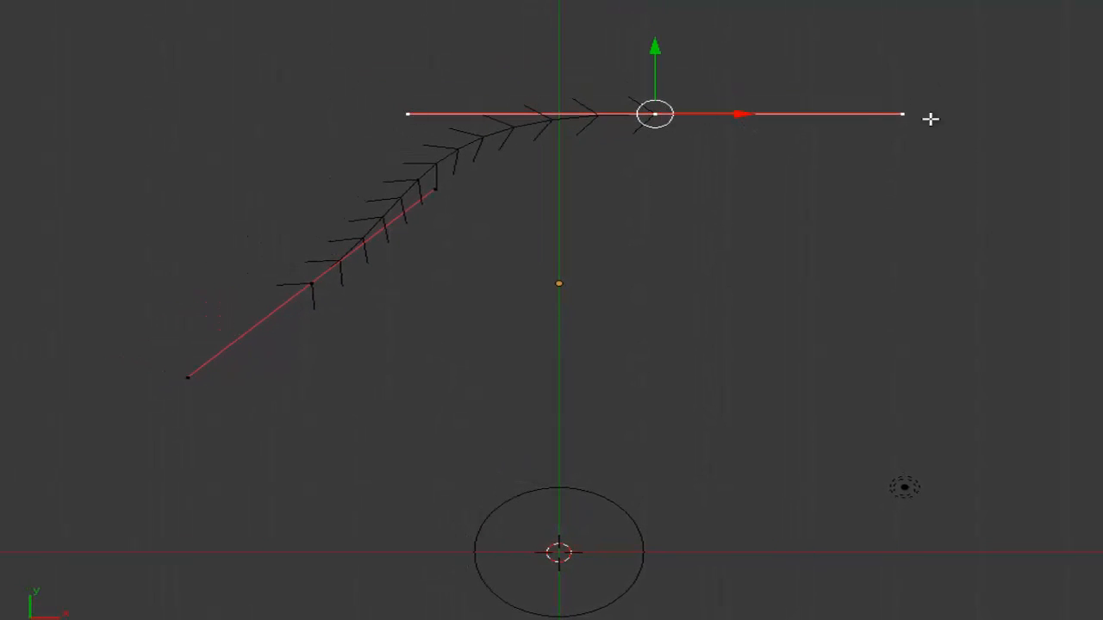
Step: Shorten both handles of the curve's right end control point by moving each handle end closer to the point
right_click(409, 112)
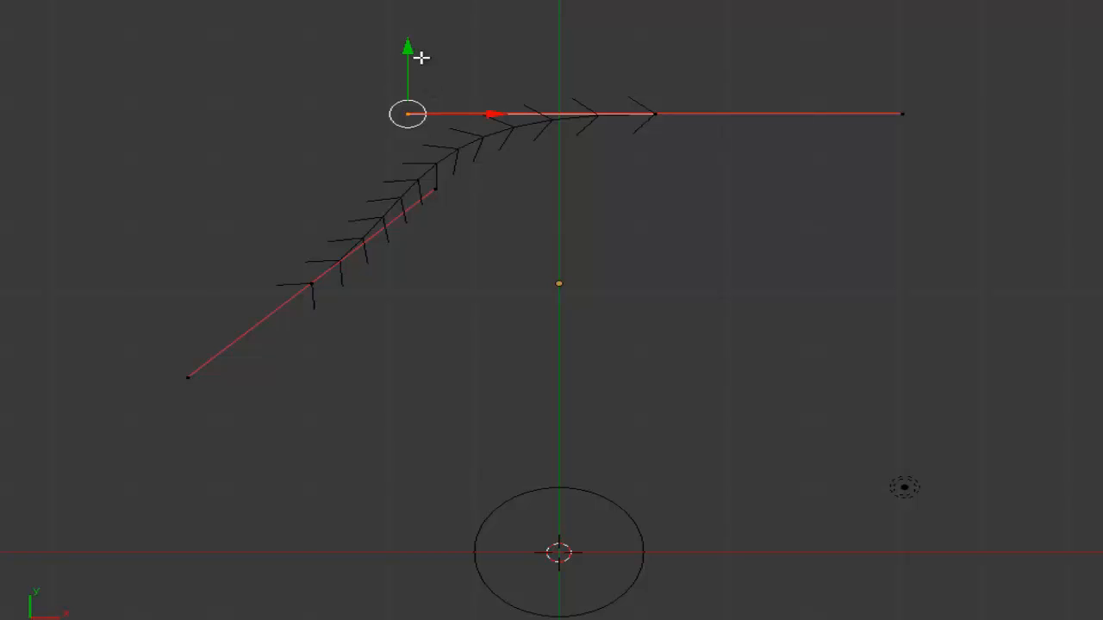
key(g)
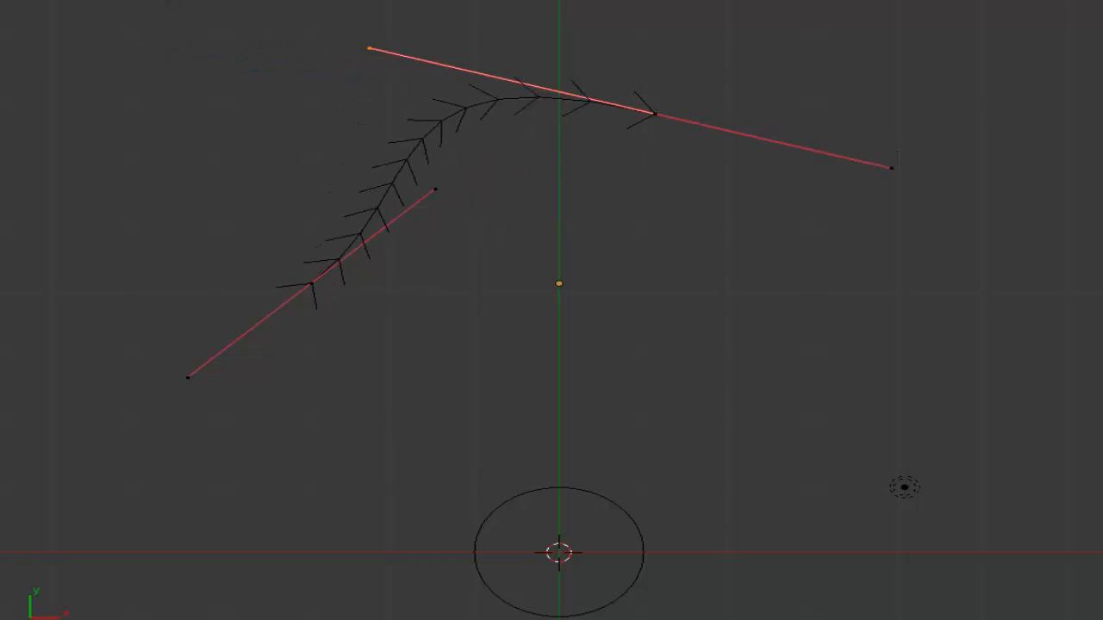
click(537, 35)
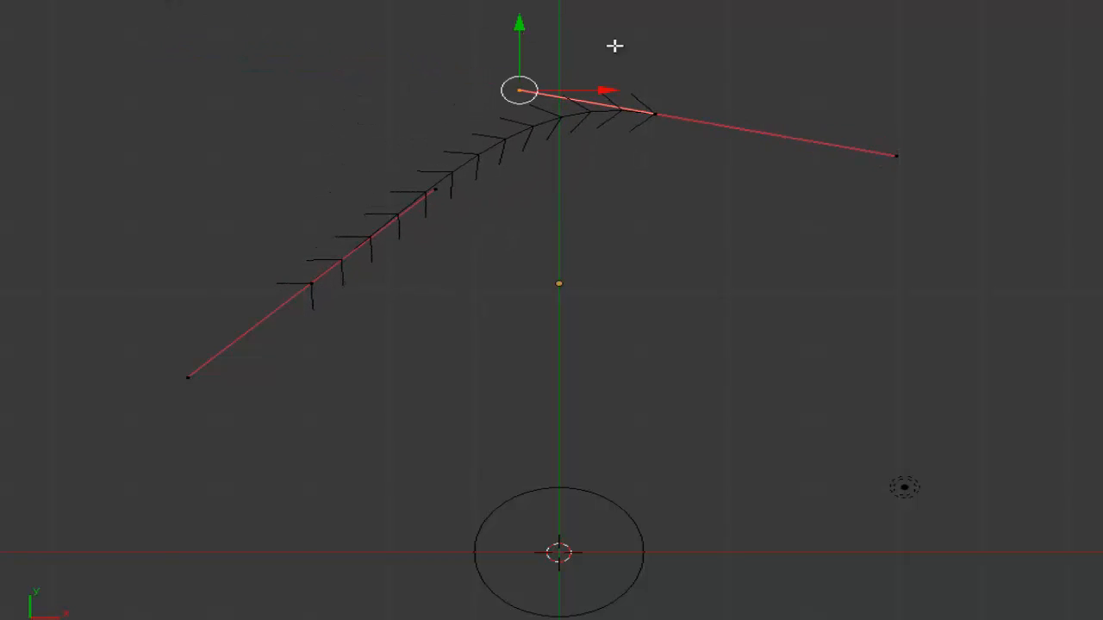
right_click(893, 157)
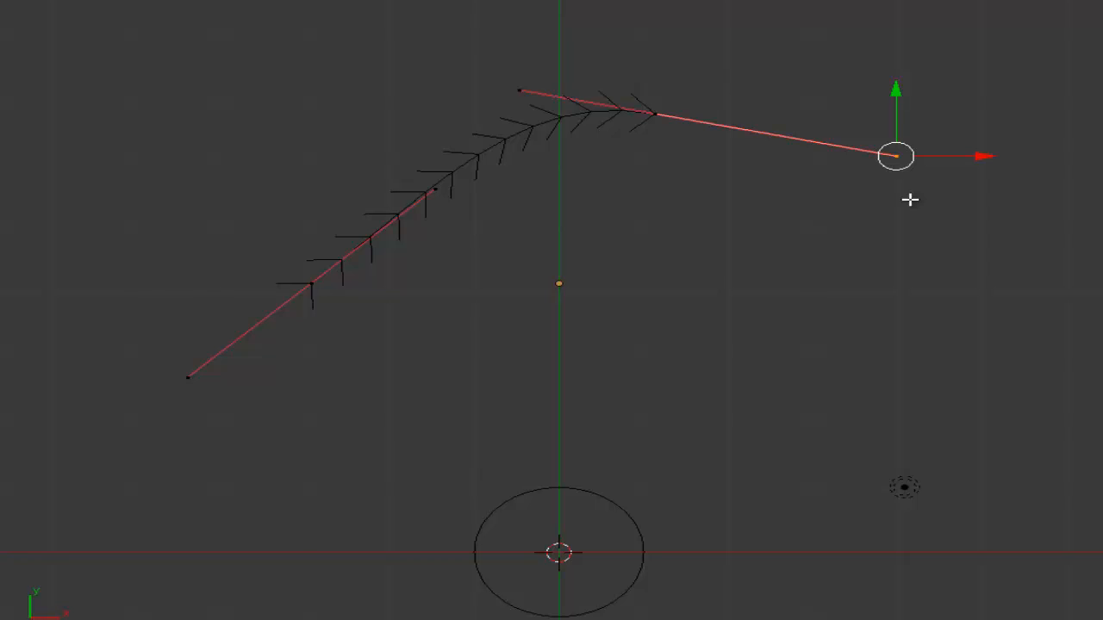
key(g)
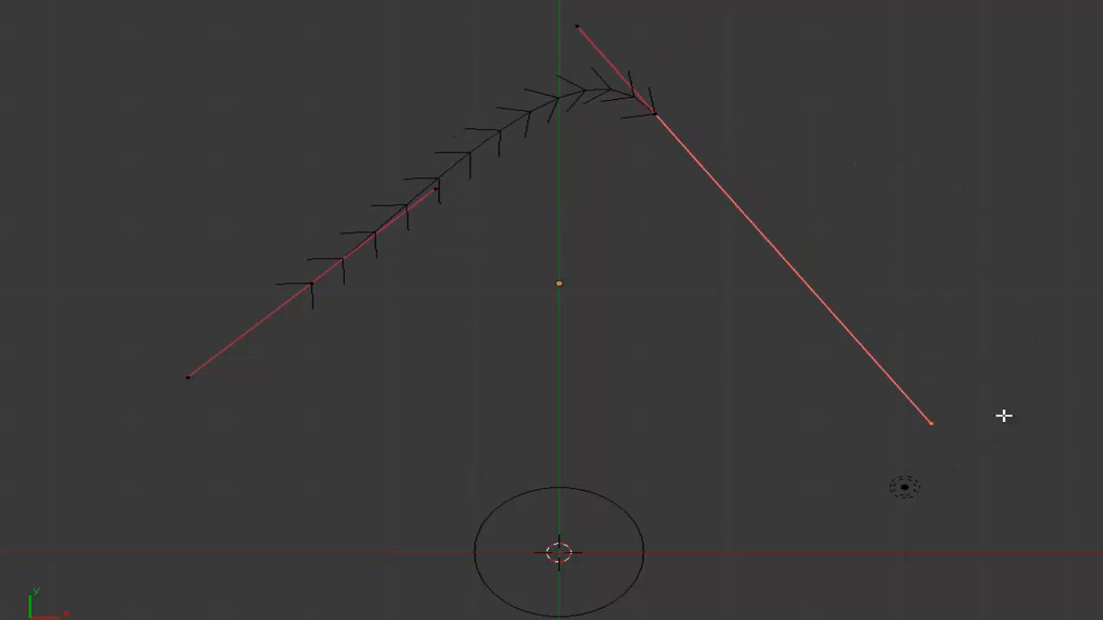
click(783, 163)
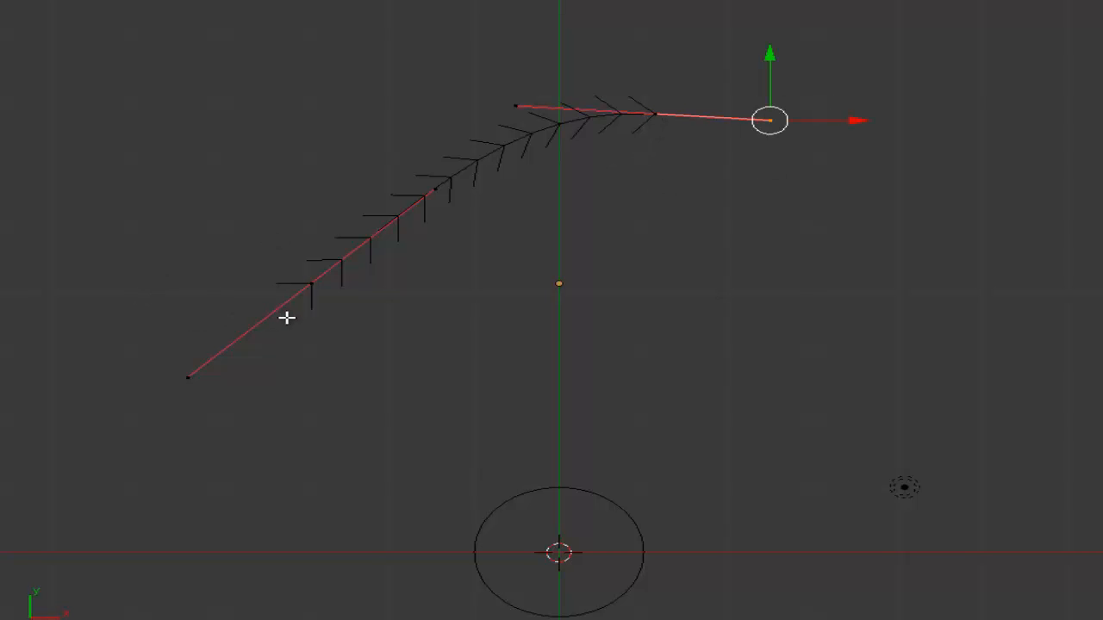
Step: Raise the outer handle of the curve's left end point above the curve and shift that control point slightly up and left
right_click(189, 377)
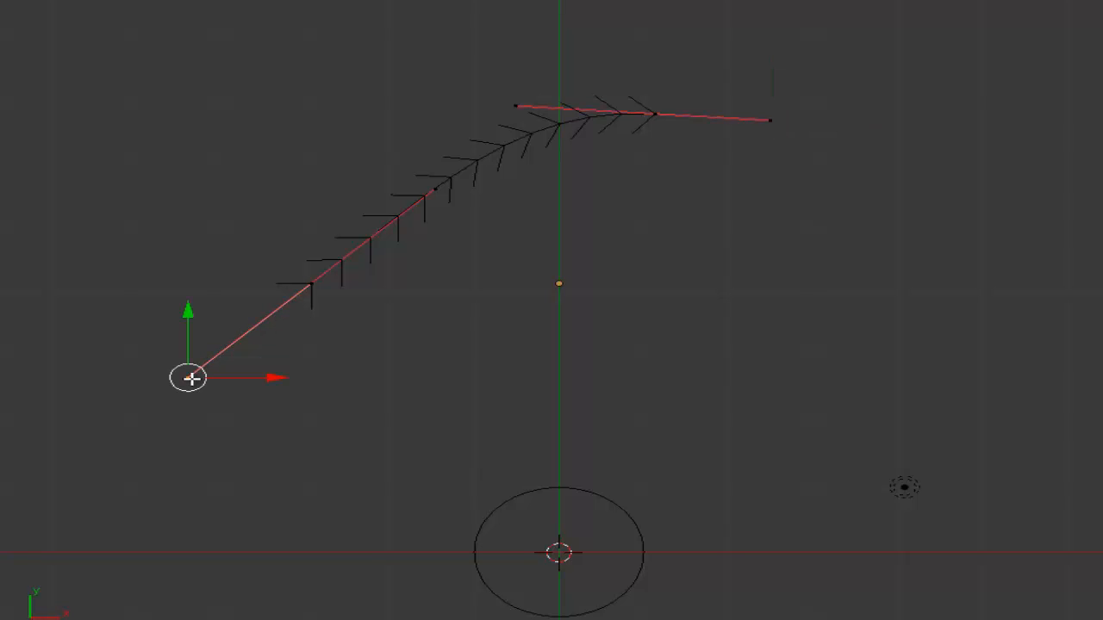
key(g)
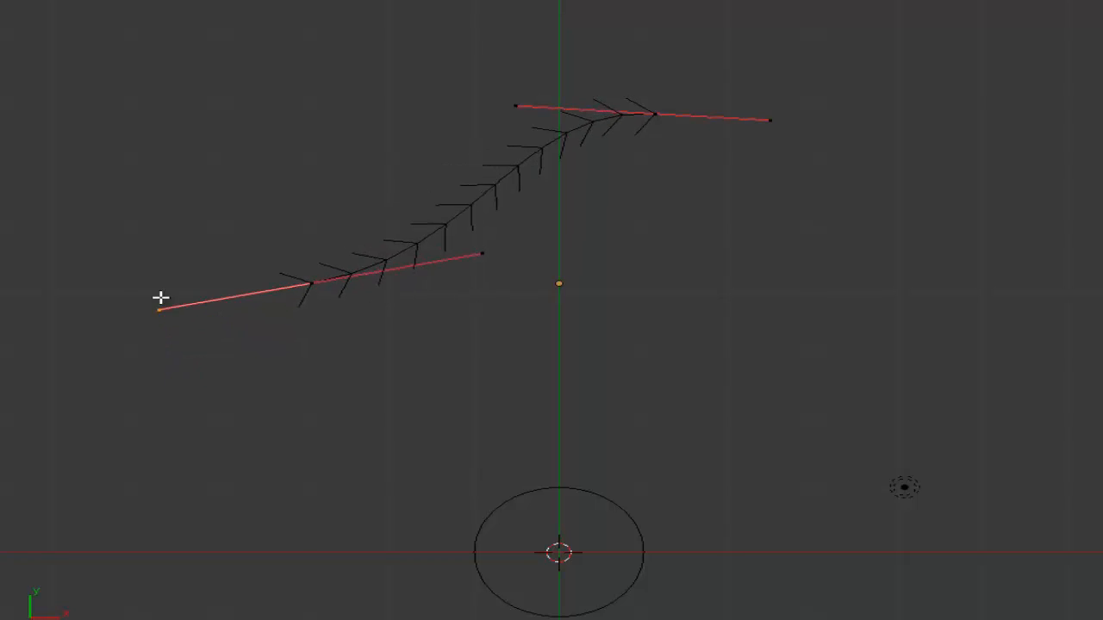
click(192, 213)
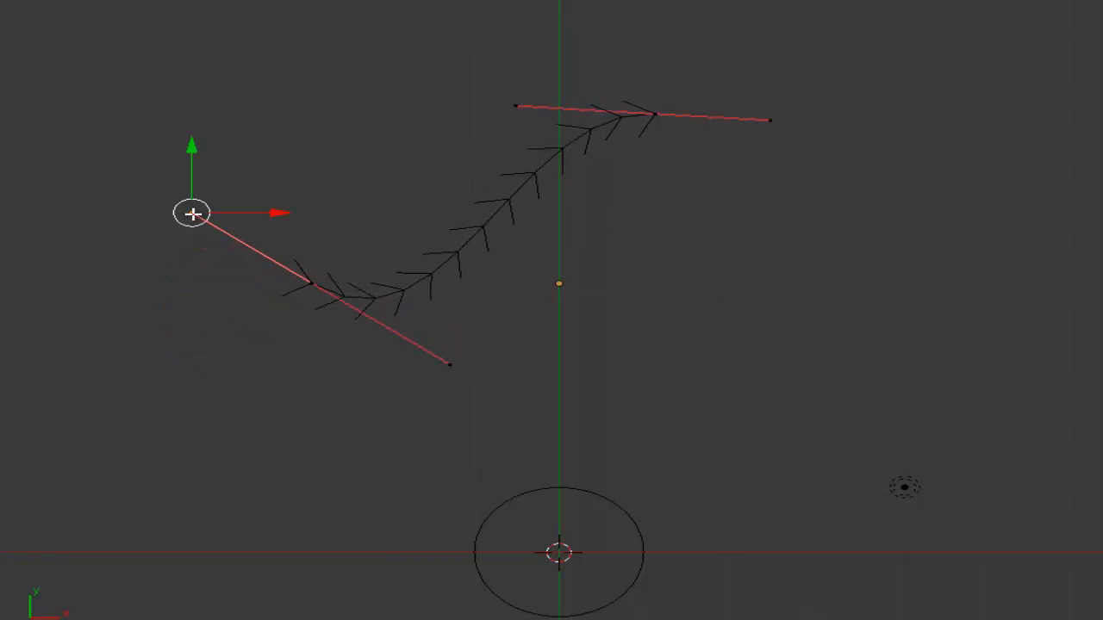
right_click(311, 282)
key(g)
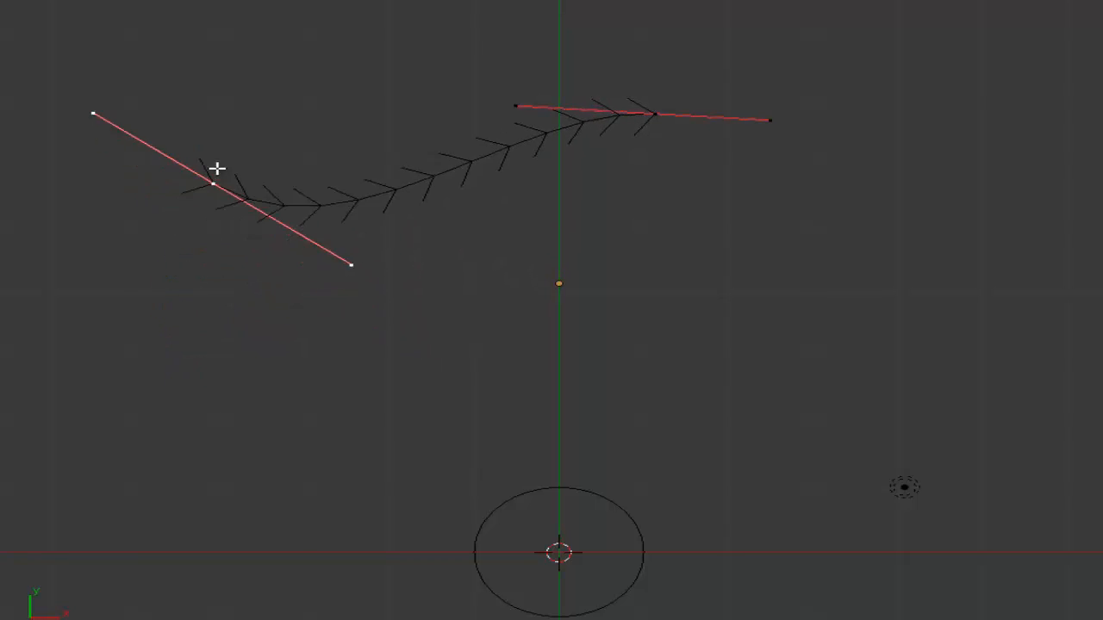
click(296, 256)
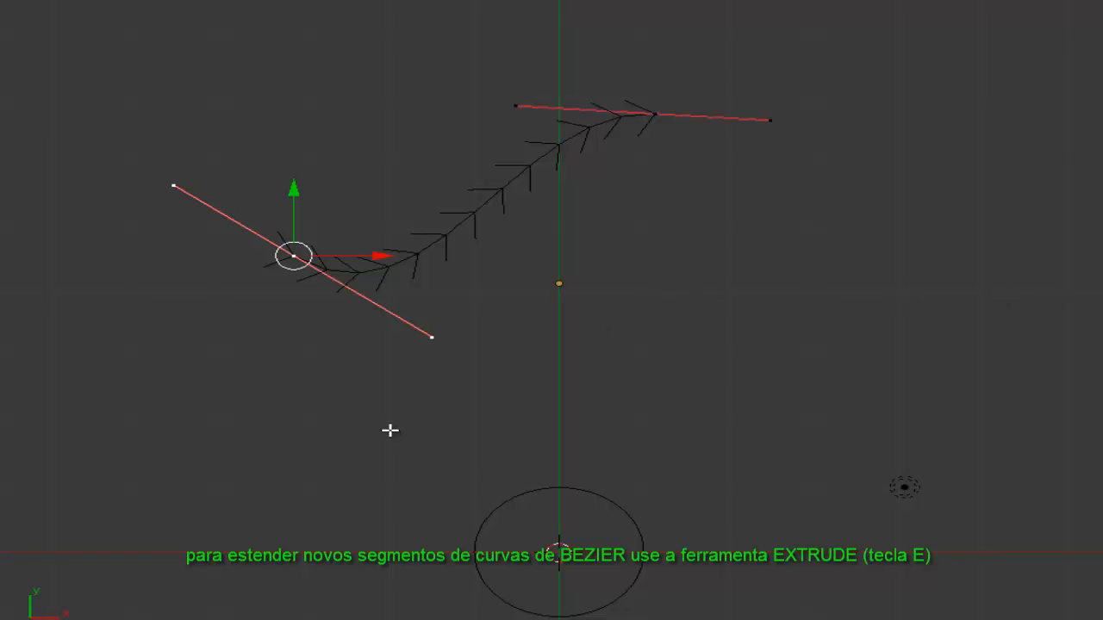
Step: Extrude a new segment down and left from the curve's left end point and swing the new point's handle up and left
key(e)
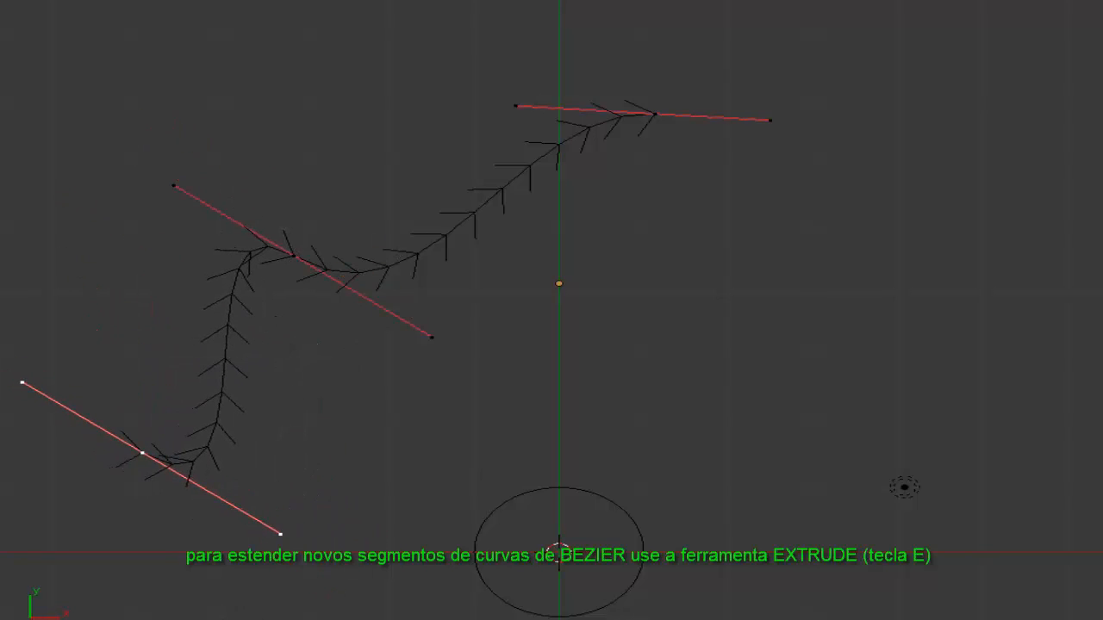
click(142, 453)
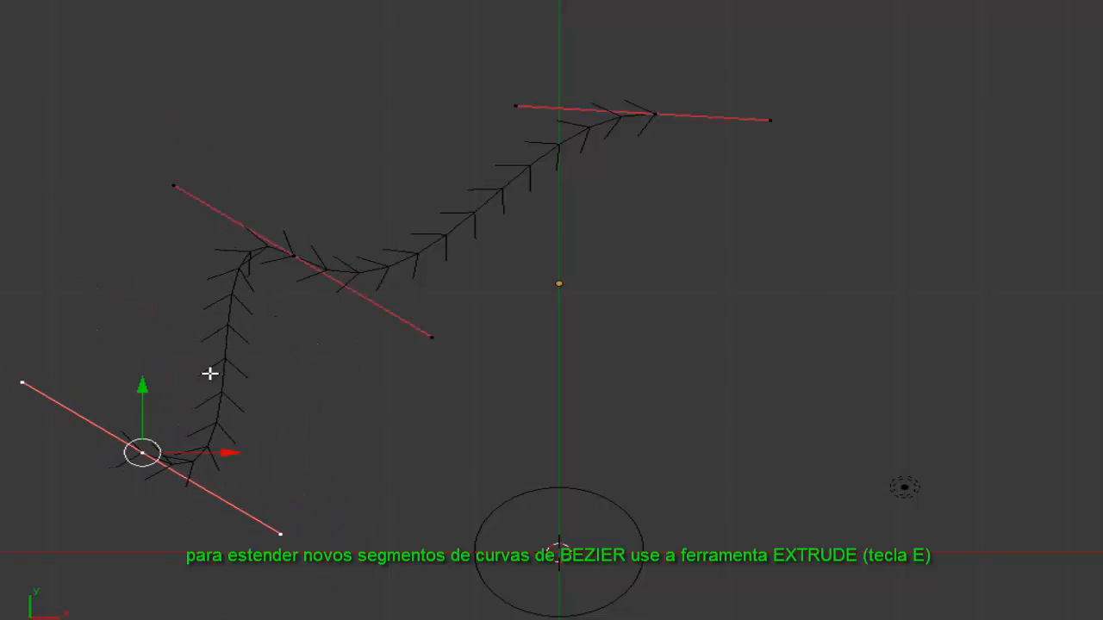
right_click(283, 534)
drag(281, 535, 42, 343)
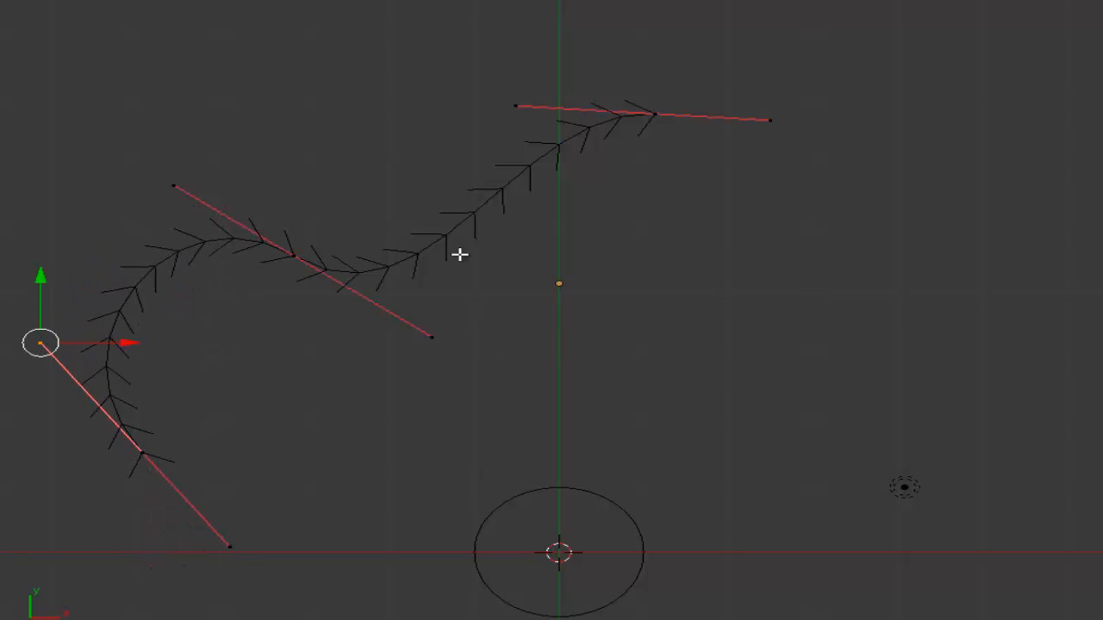
Step: Move the curve's middle control point up and slightly left, rotate the right end point's outer handle downward, and return to Object Mode
click(293, 254)
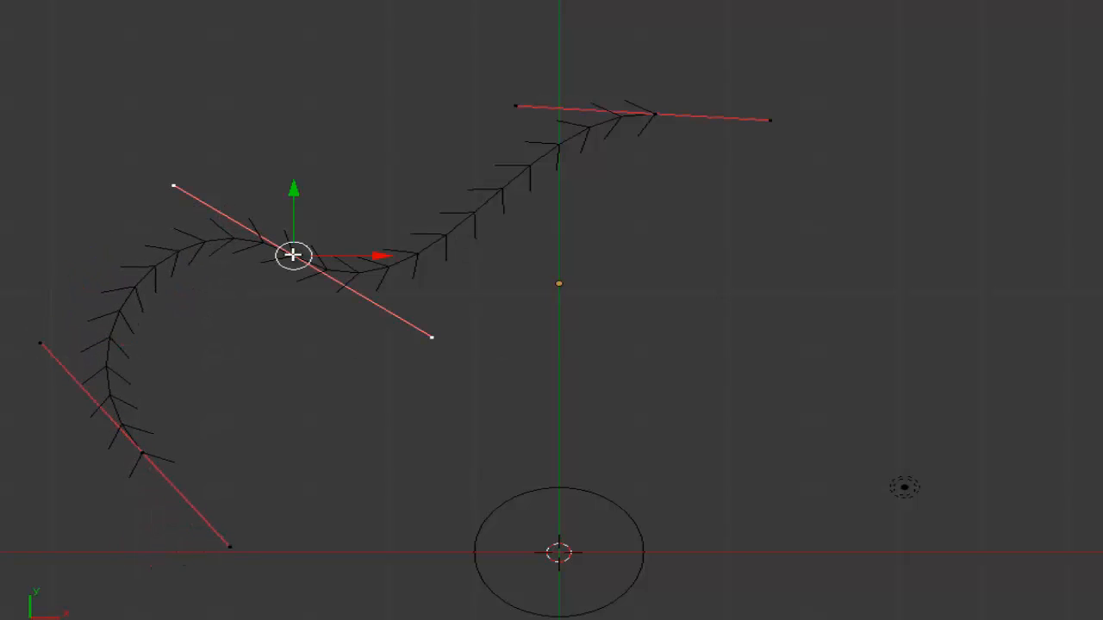
drag(293, 255, 414, 20)
click(657, 114)
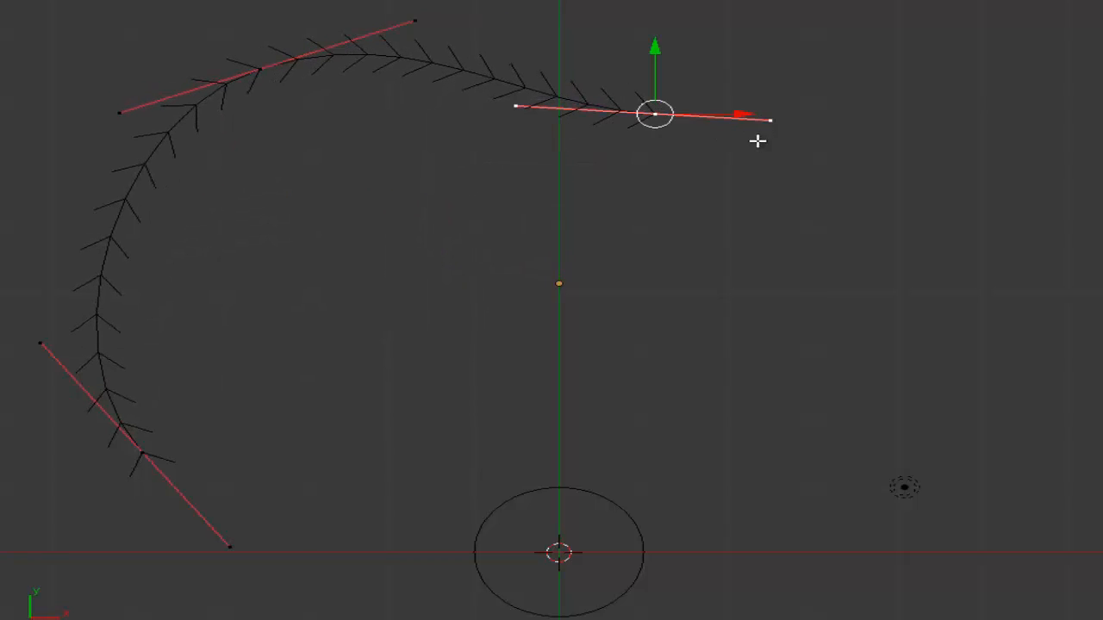
click(770, 120)
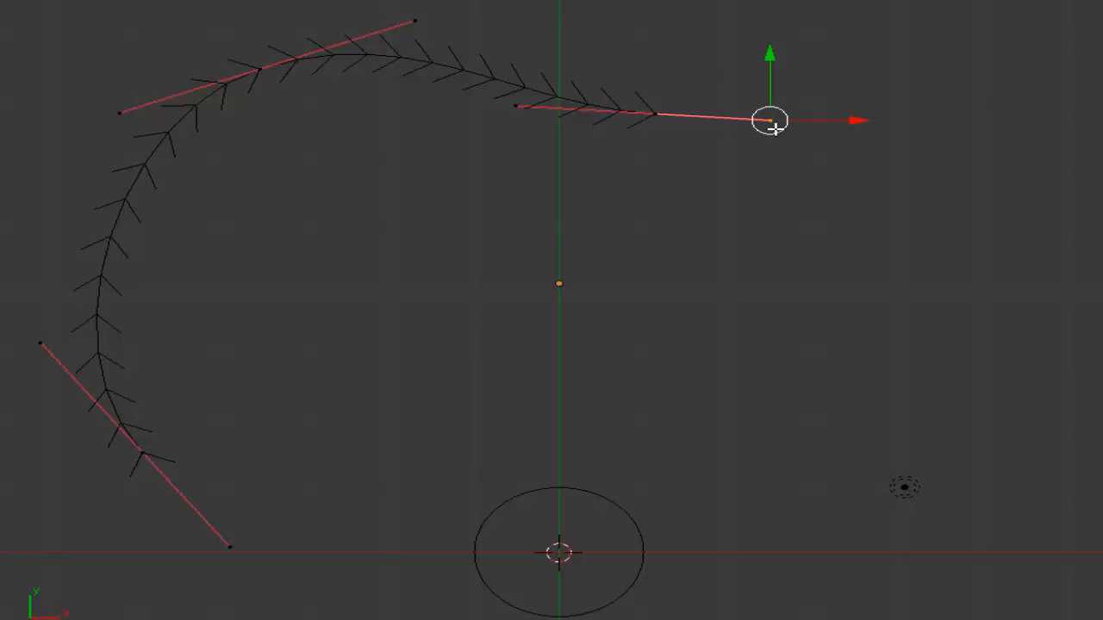
key(r)
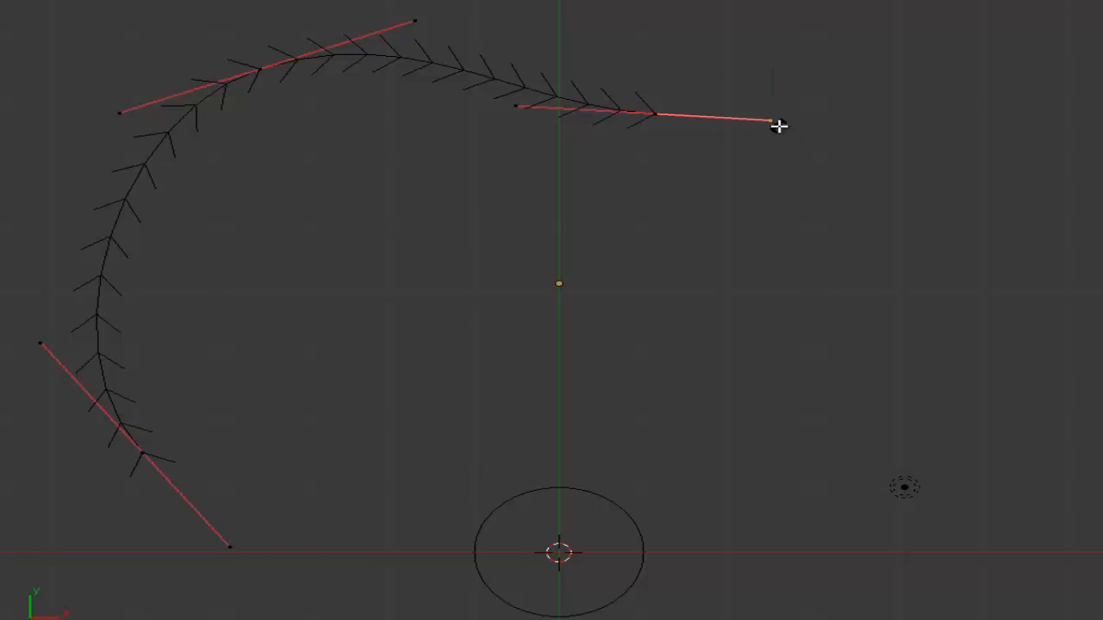
click(733, 210)
key(Tab)
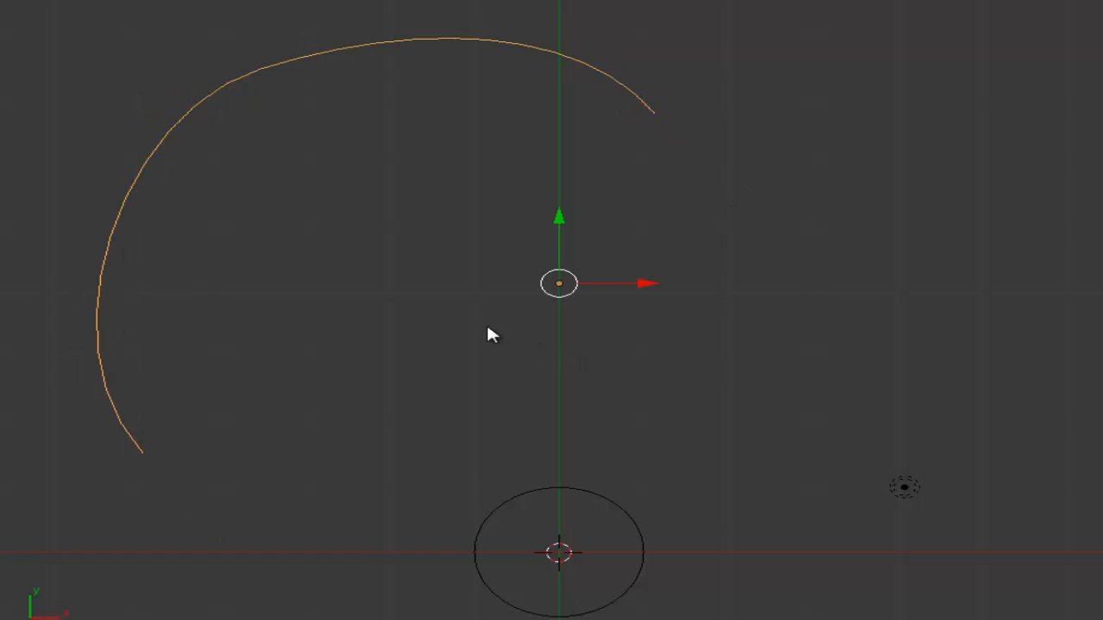
Step: Review the curve in Edit Mode and examine the Object Mode option for converting it to a mesh
key(Tab)
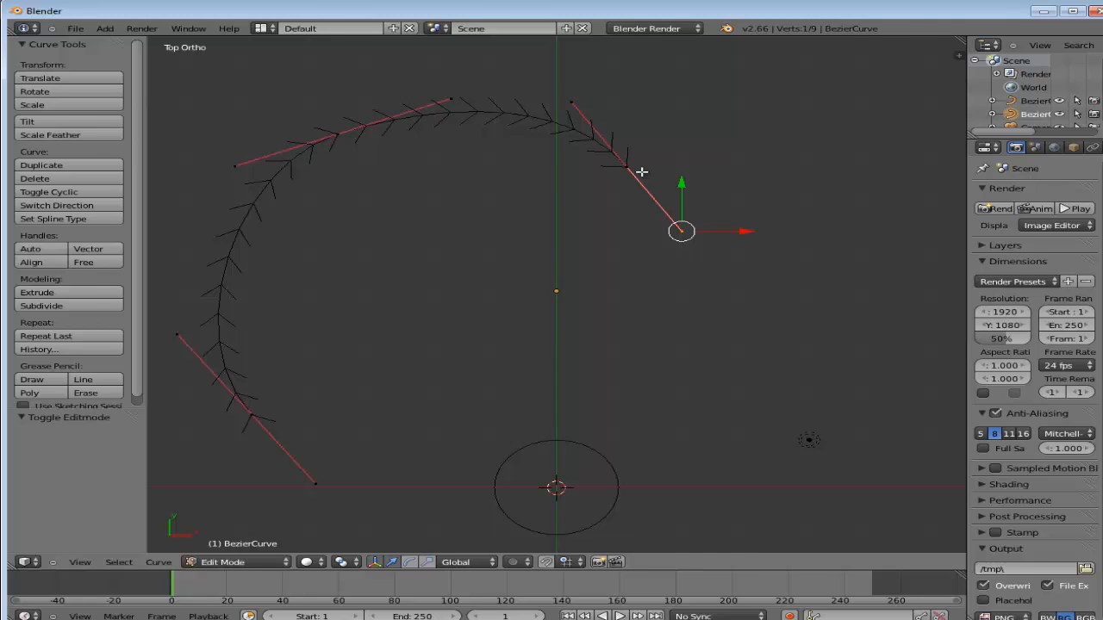
key(Tab)
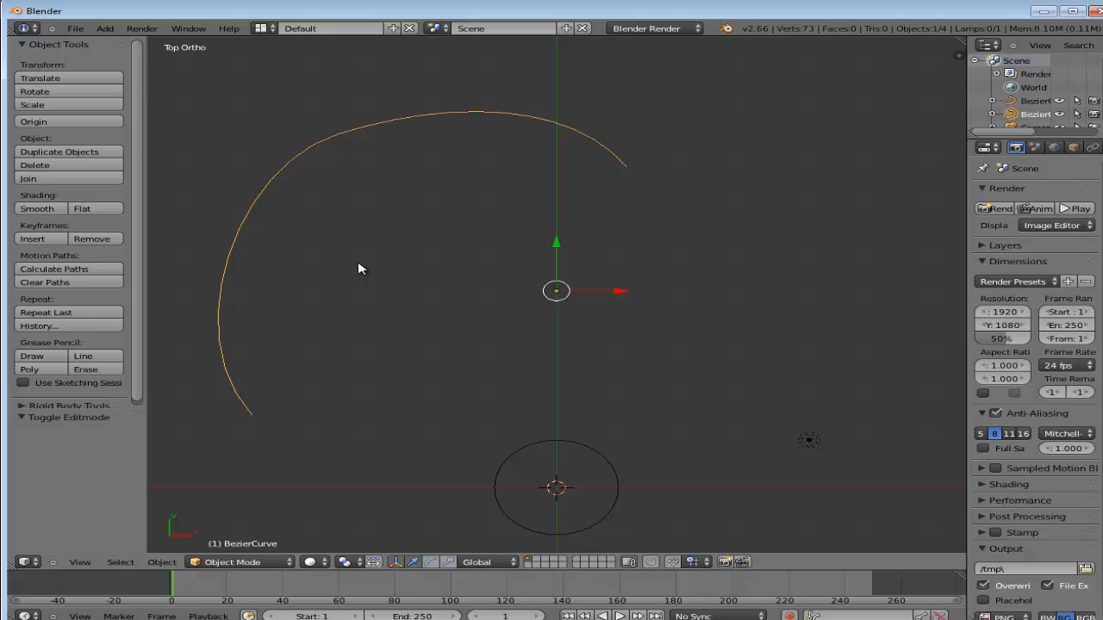
key(alt+c)
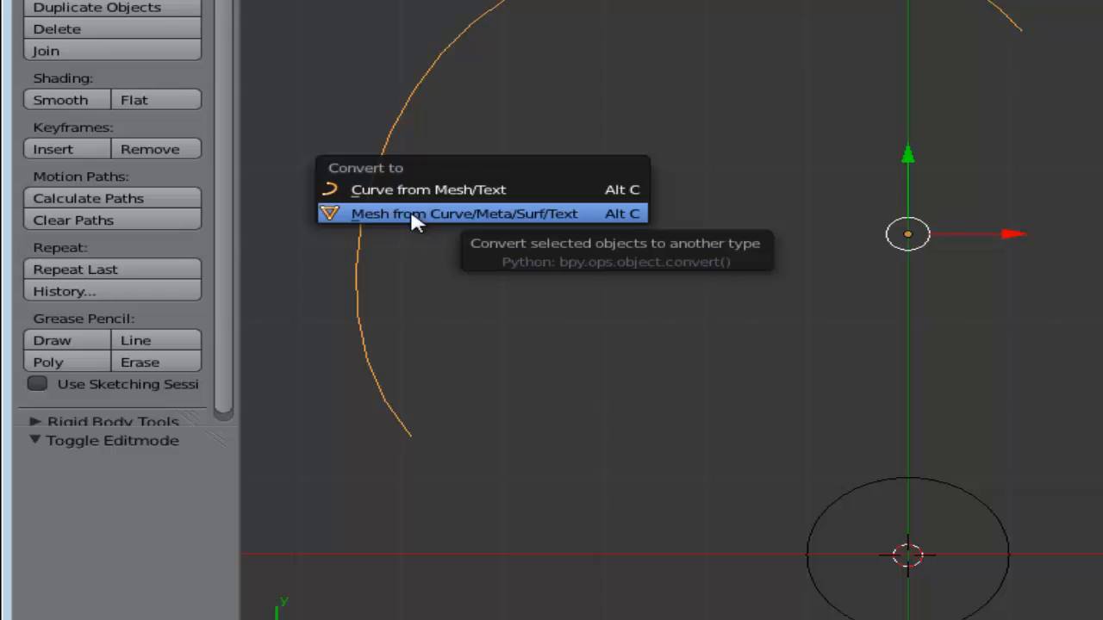
click(422, 215)
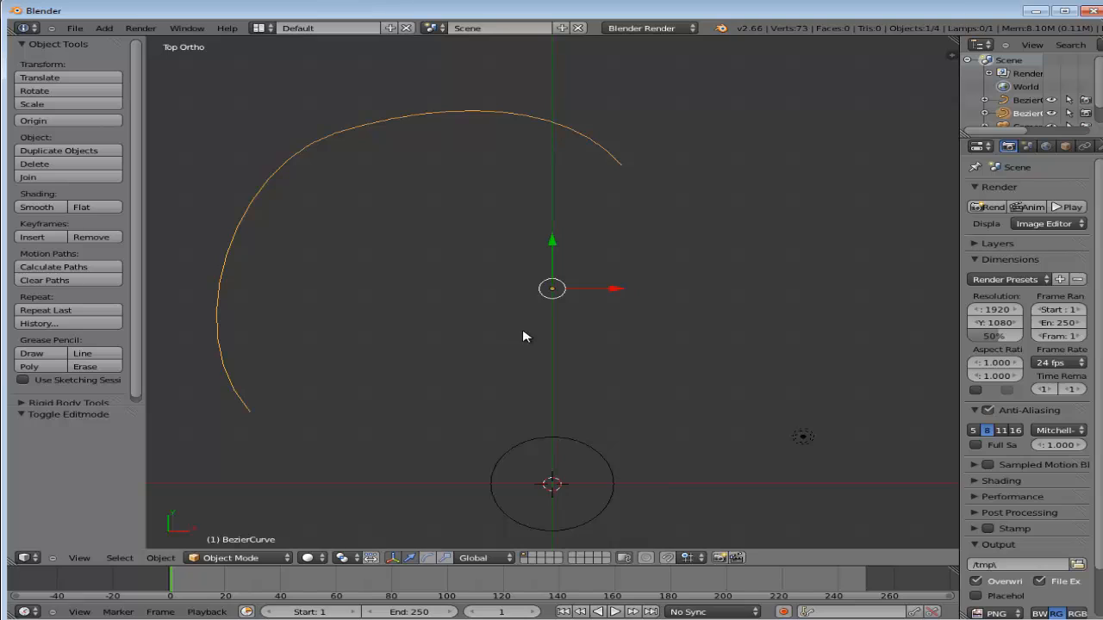
Step: Select the Bezier circle at the origin and switch it to Edit Mode
right_click(590, 450)
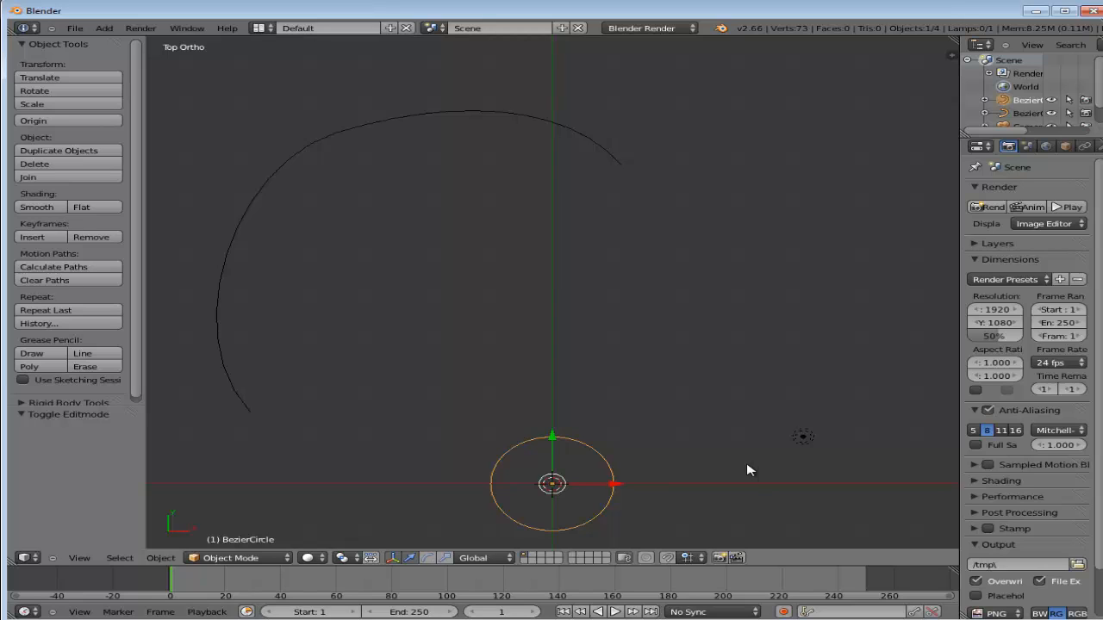
shift+scroll(747, 470, down, 5)
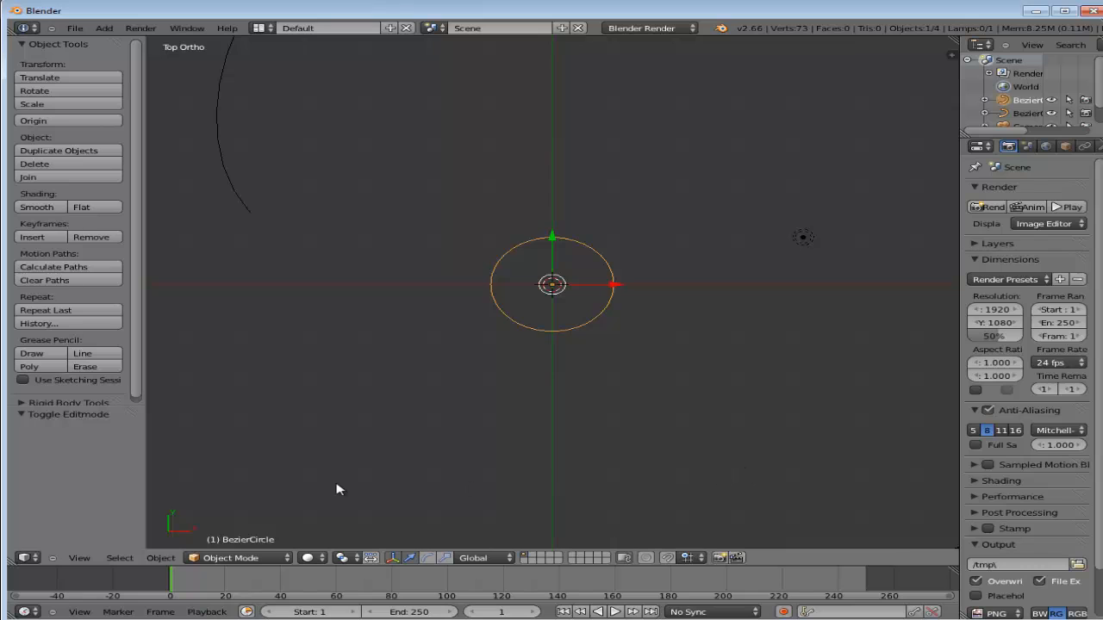
click(289, 558)
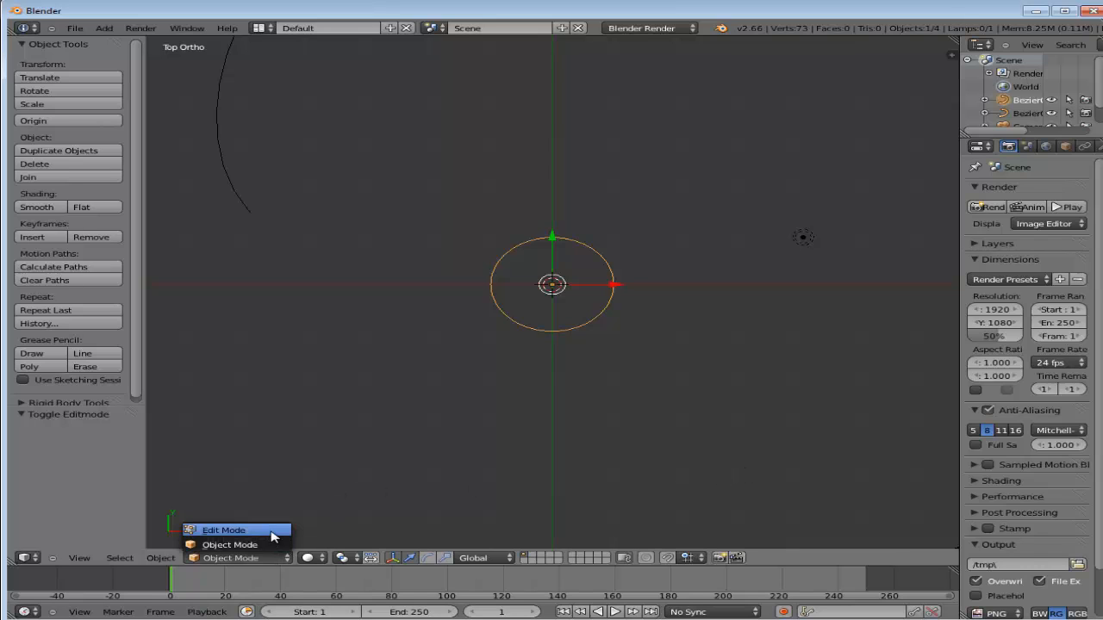
click(272, 531)
scroll(649, 334, up, 5)
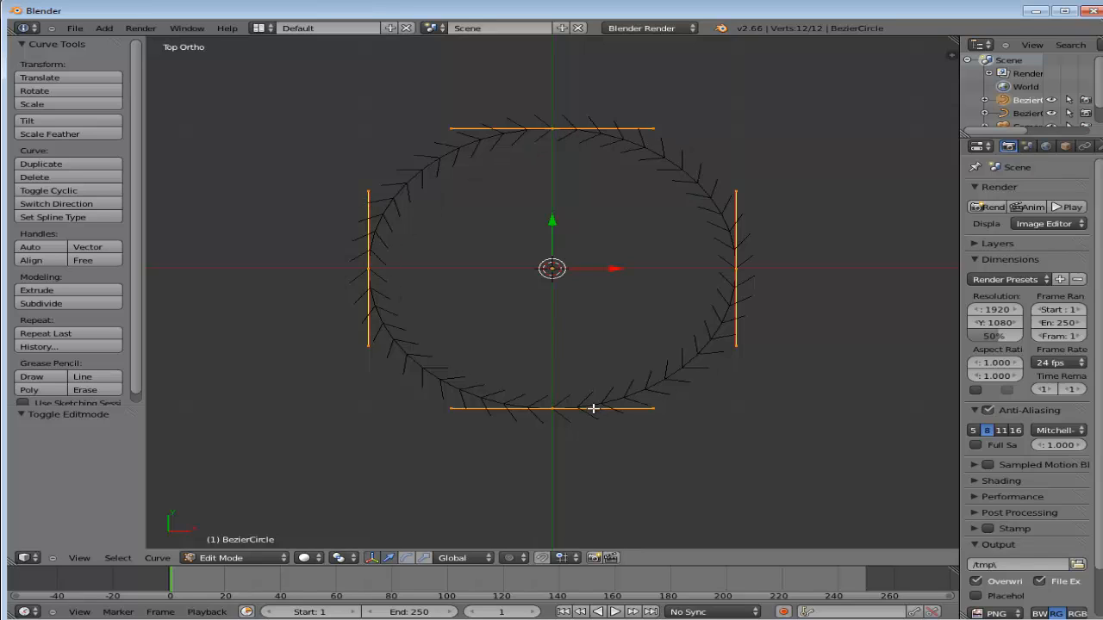
Step: Move the circle's right control point about -0.138 units along the X axis
right_click(735, 268)
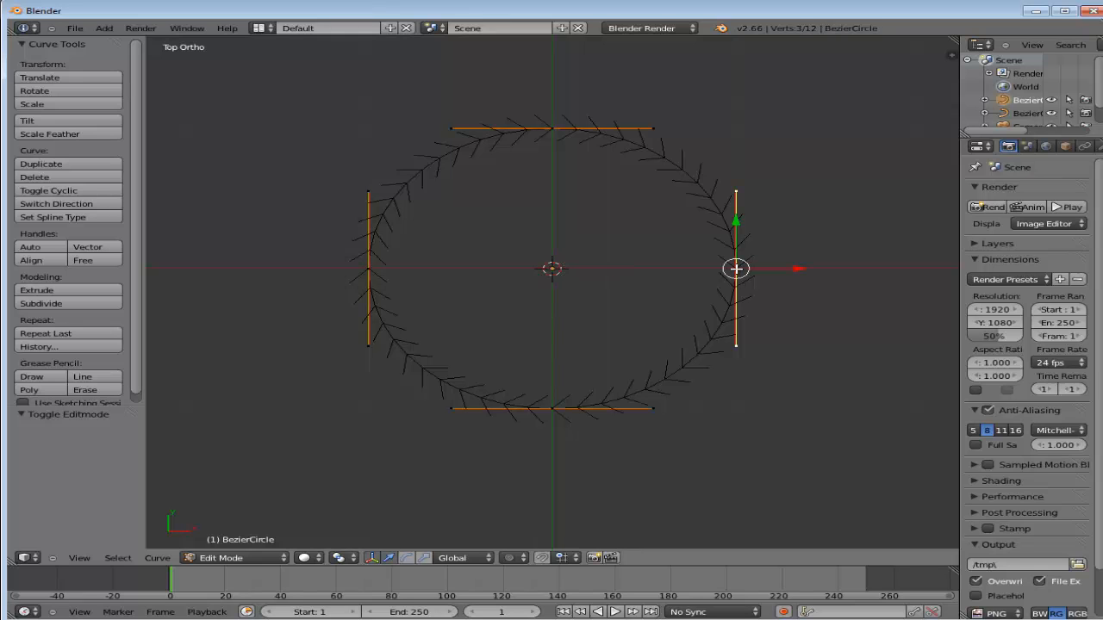
key(g)
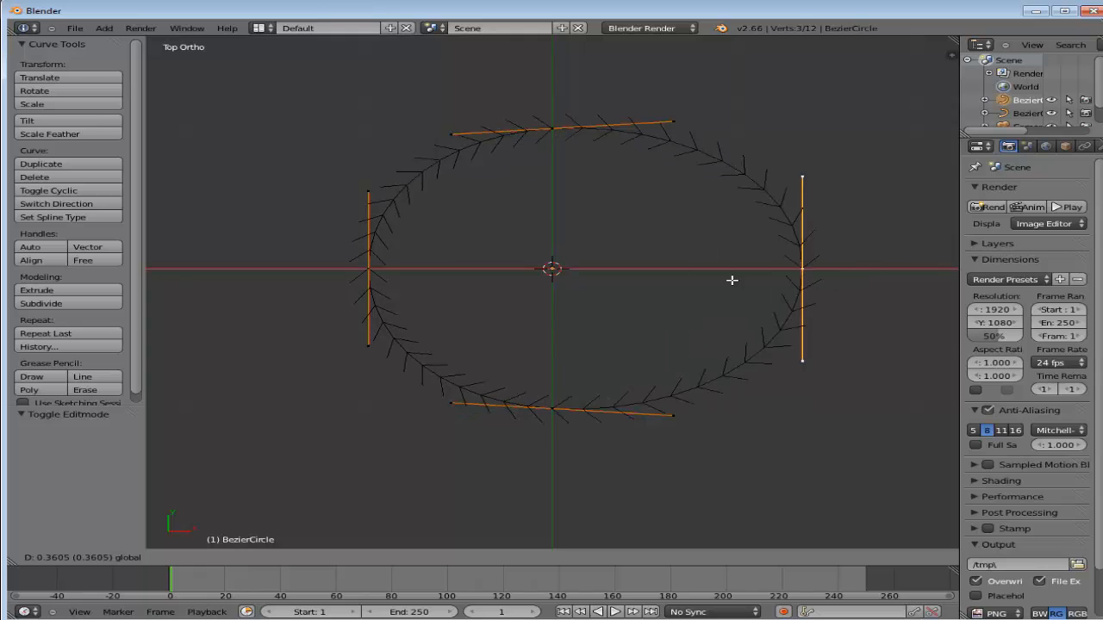
click(775, 271)
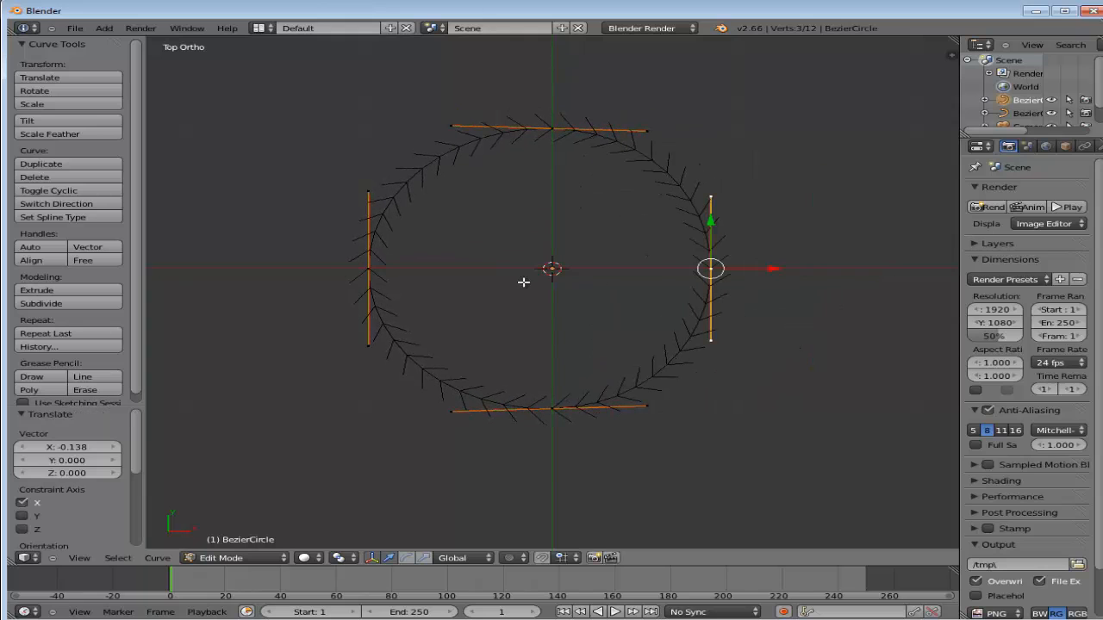
Step: Add the circle's left control point to the selection and scale the selected points by about 1.024
shift+right_click(370, 268)
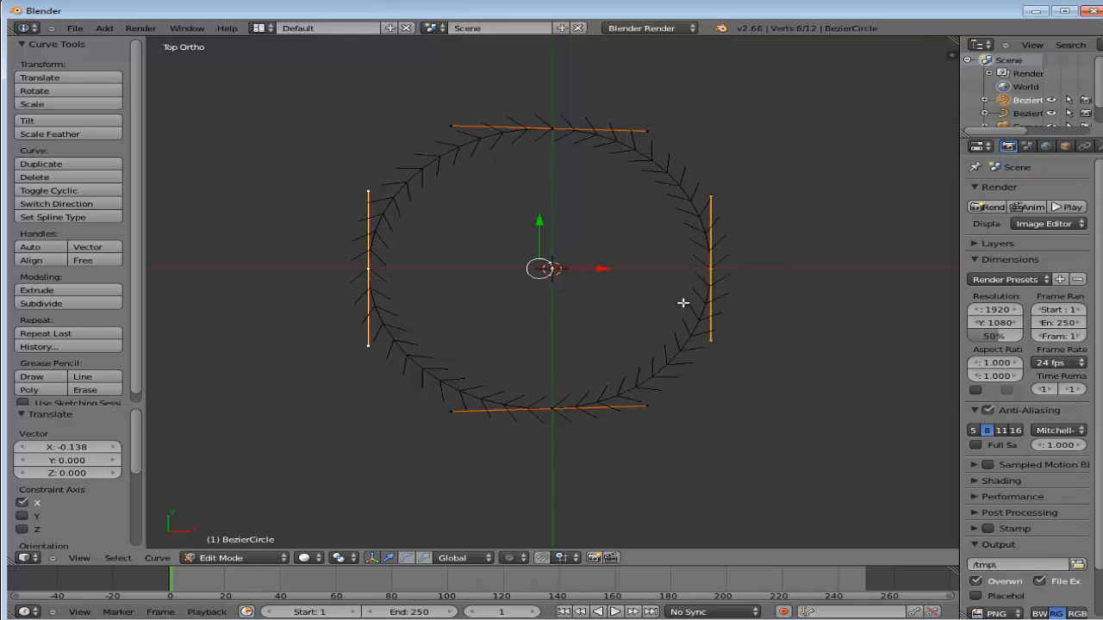
key(s)
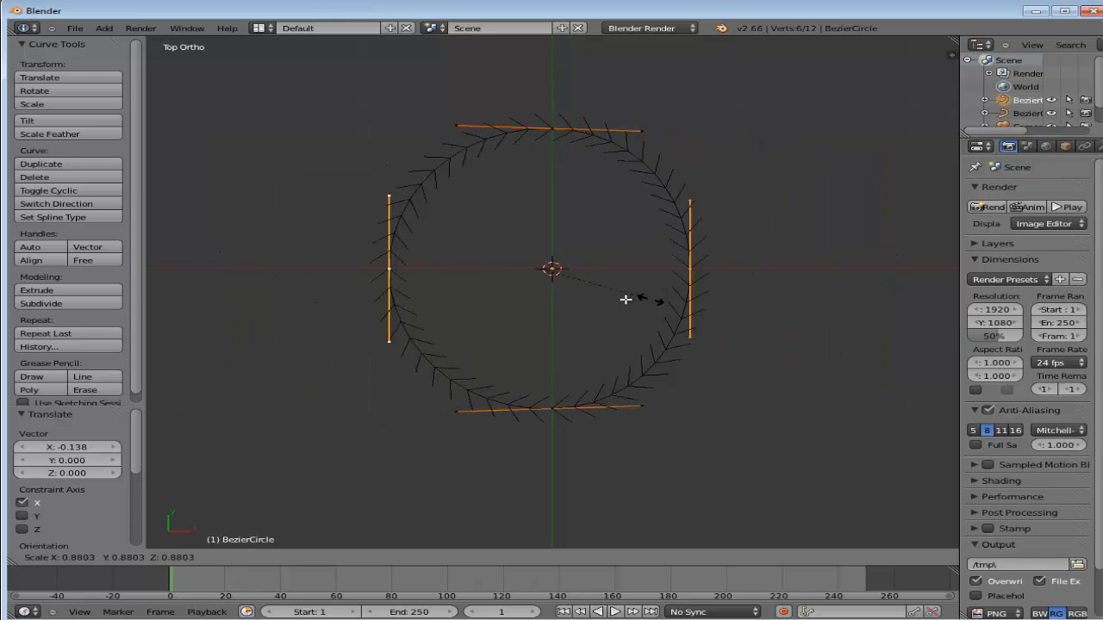
click(651, 269)
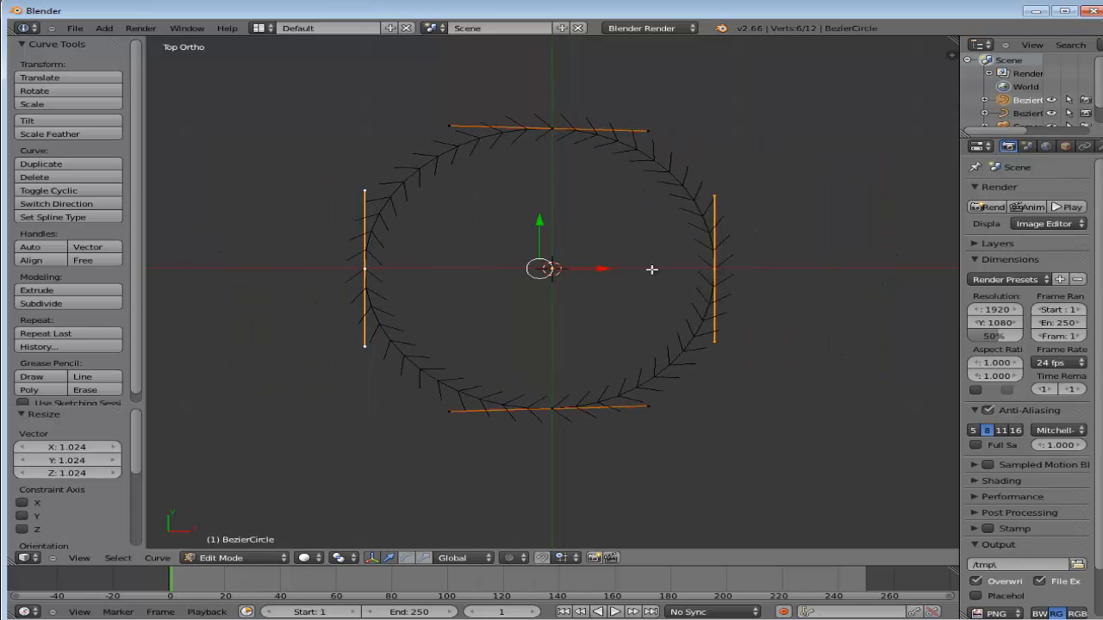
Step: Add the circle's upper control point to the selection, scale the selected points by about 1.017, and return to Object Mode
shift+right_click(549, 128)
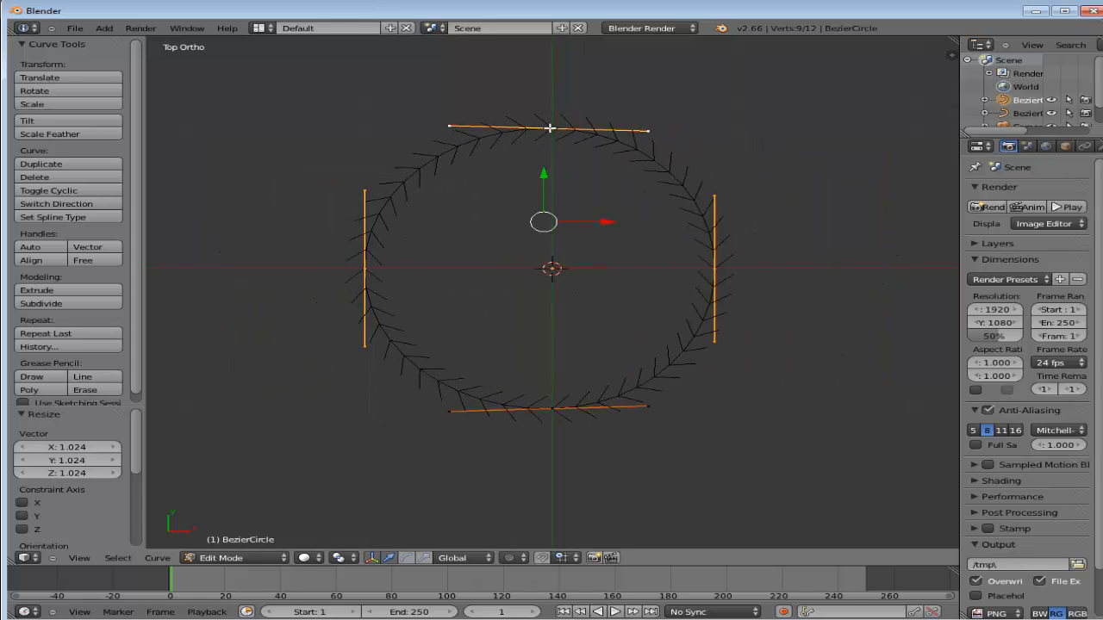
key(s)
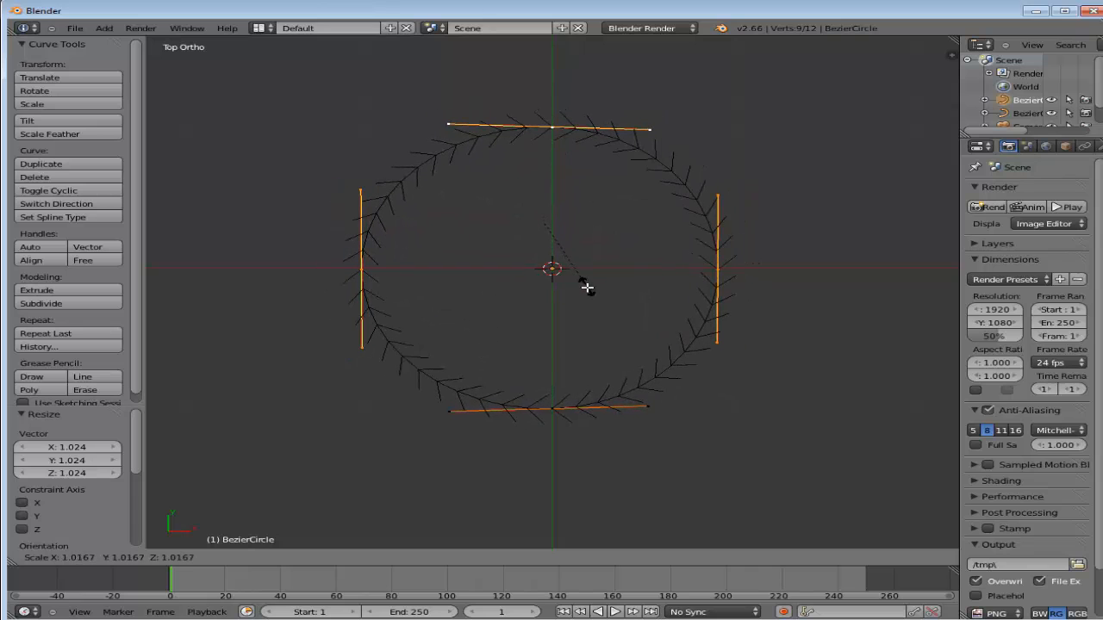
click(587, 287)
key(Tab)
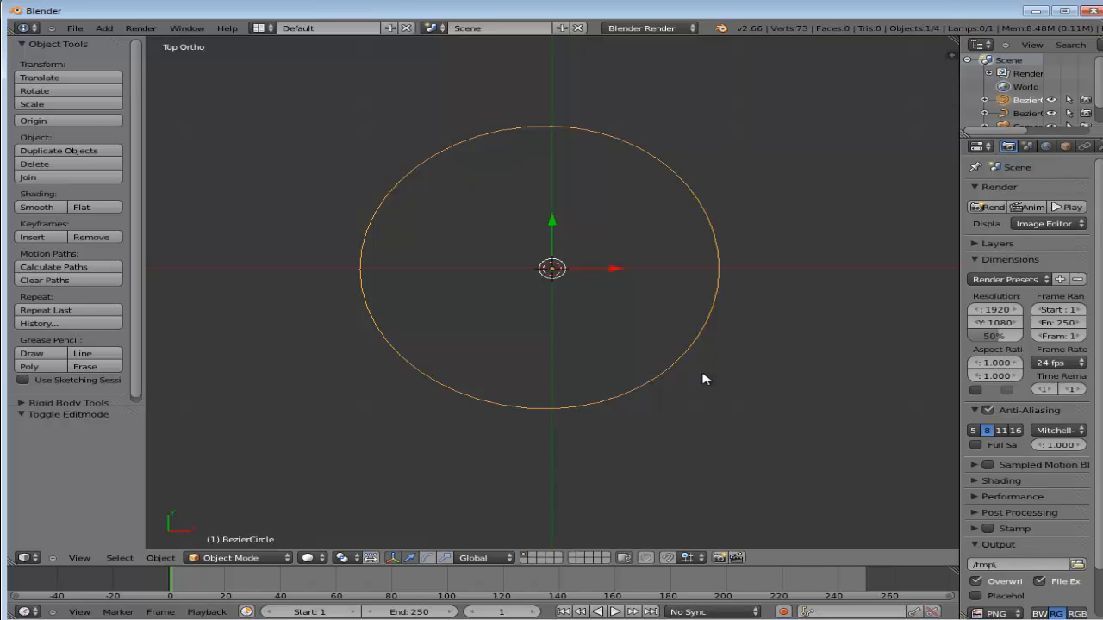
Step: Rotate the Bezier circle 90° about the global X axis
key(alt+c)
scroll(804, 268, down, 10)
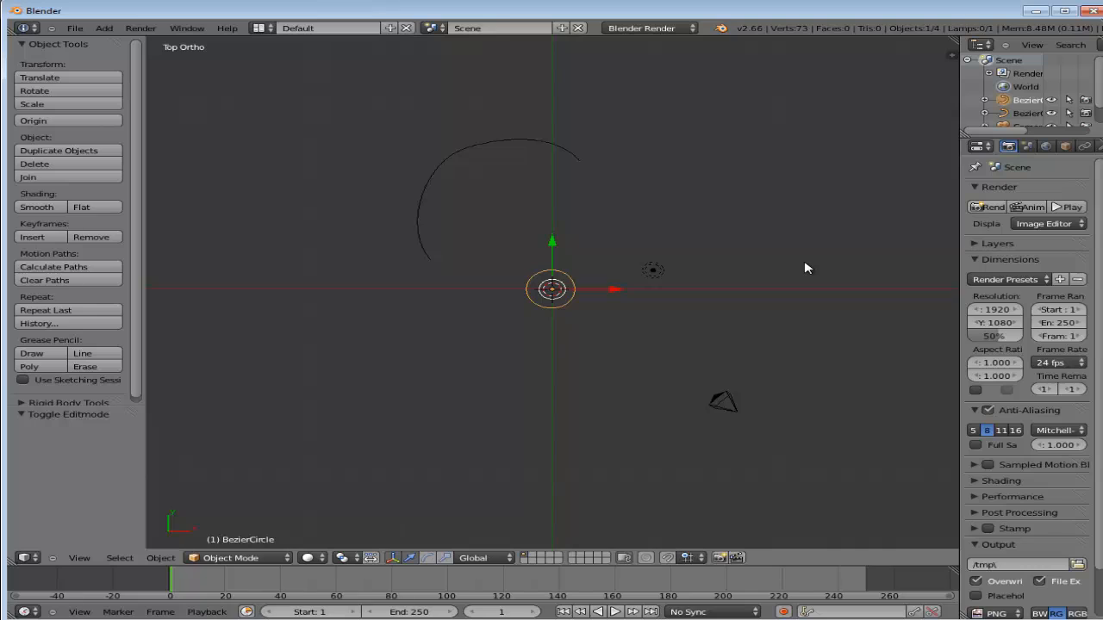
right_click(440, 170)
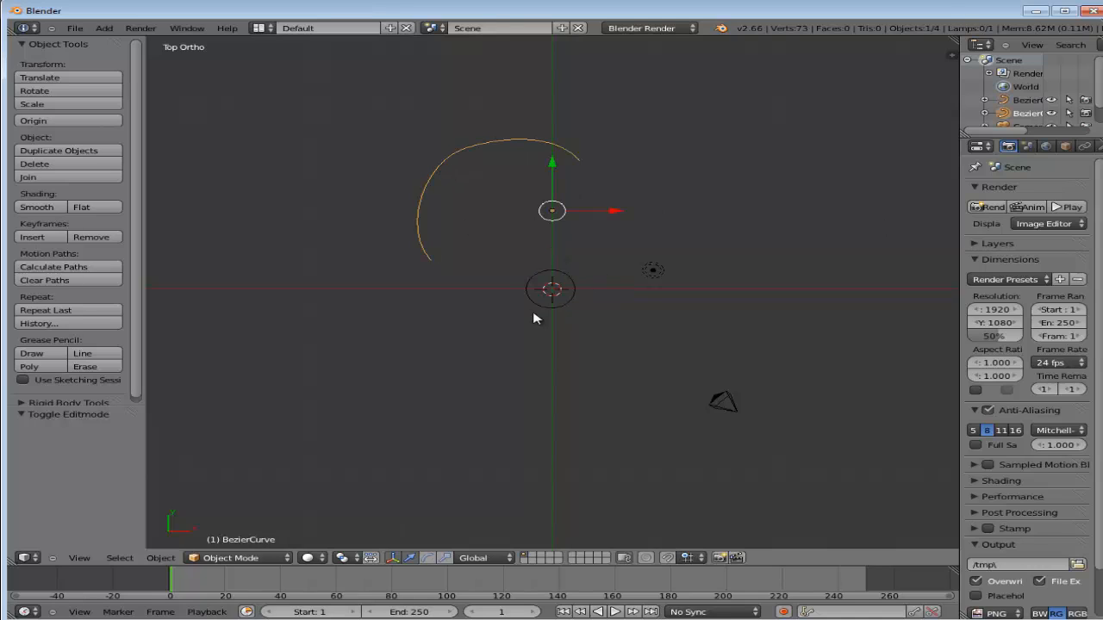
right_click(576, 294)
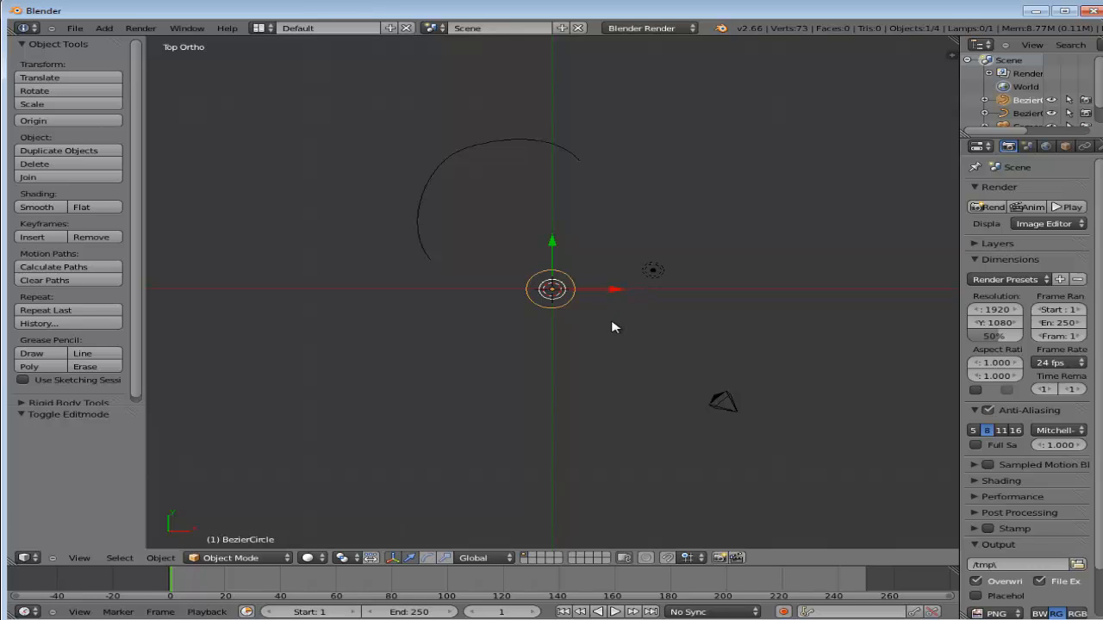
text(r)
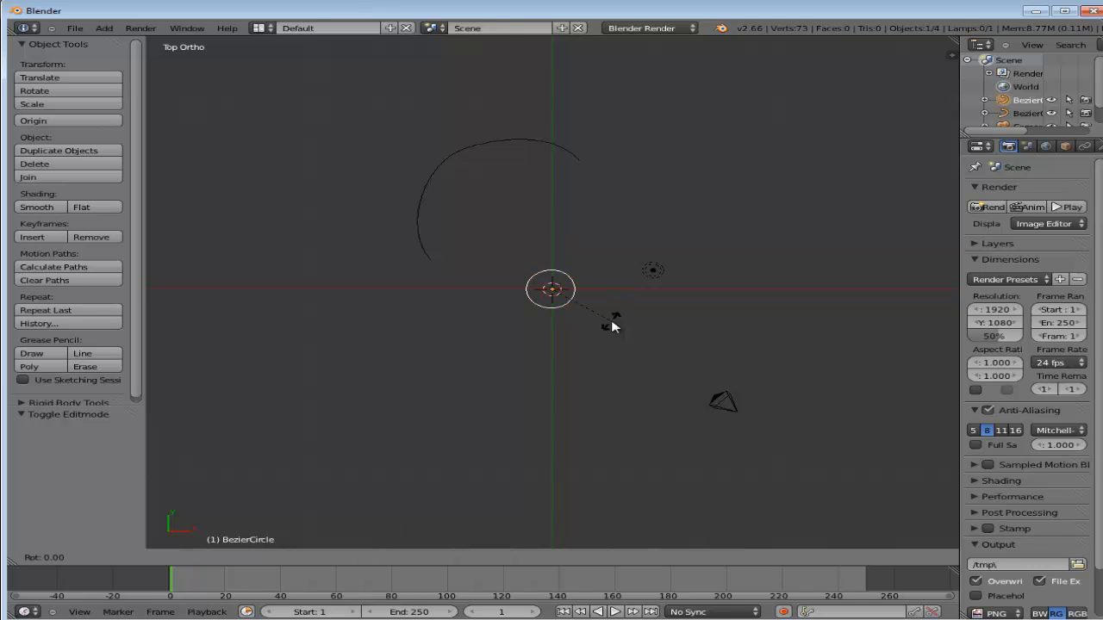
text(x90)
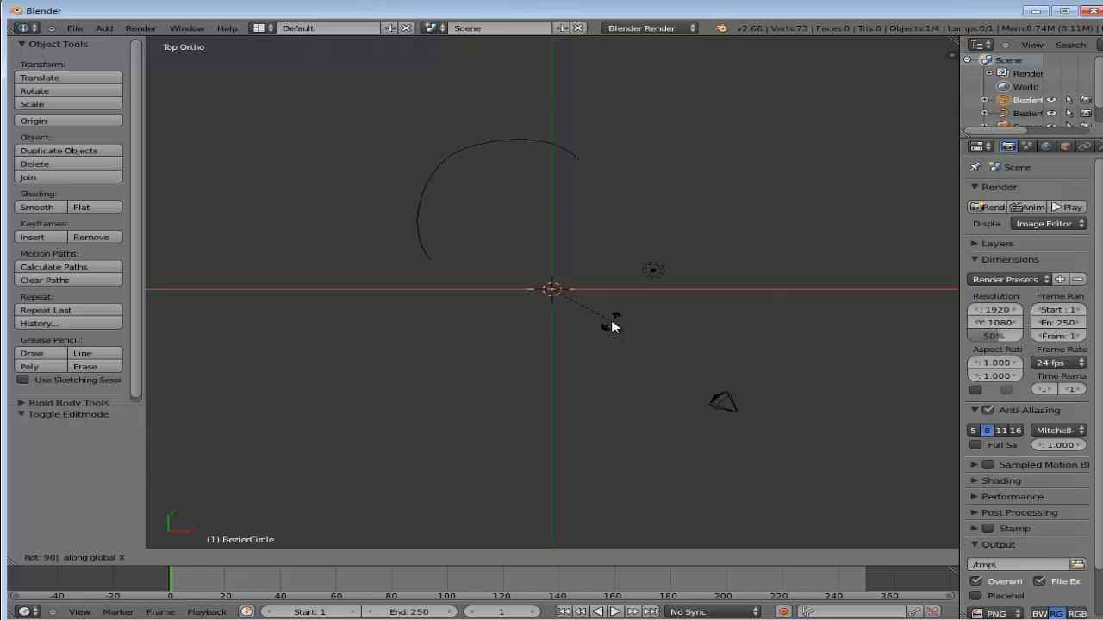
key(Return)
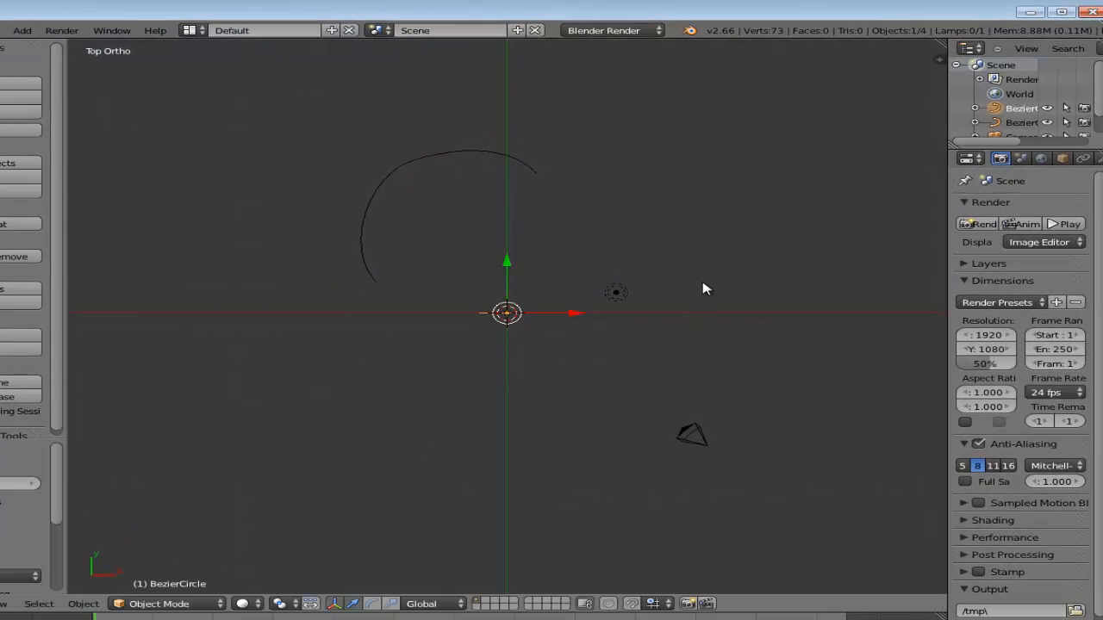
Step: Scale the rotated Bezier circle uniformly by about 0.902 in the top orthographic view
middle_drag(703, 289, 714, 361)
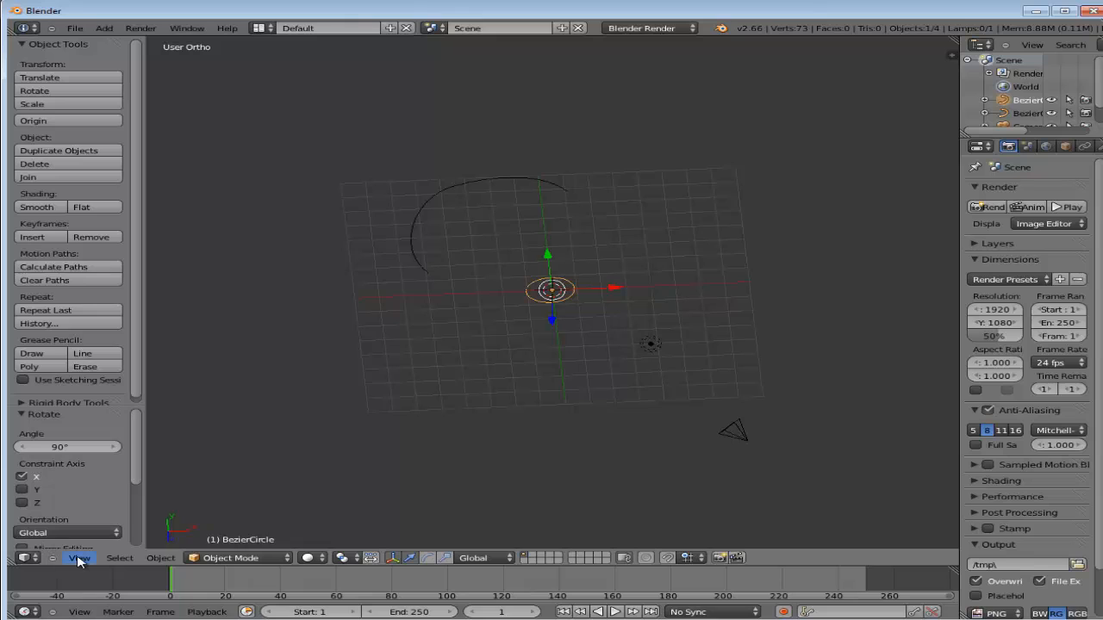
click(78, 558)
click(80, 500)
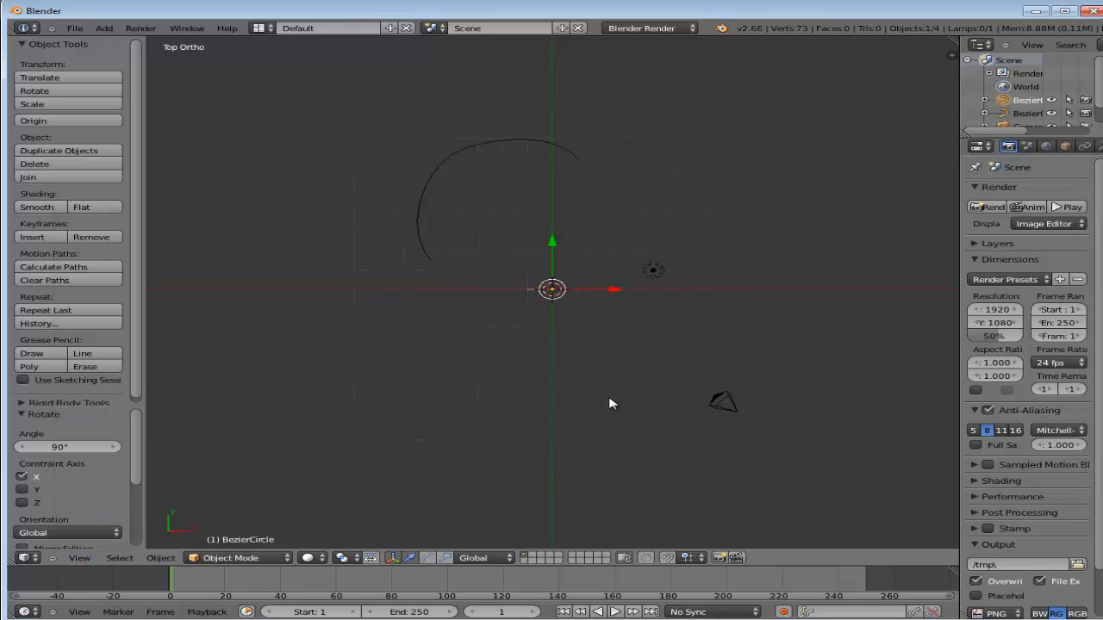
key(s)
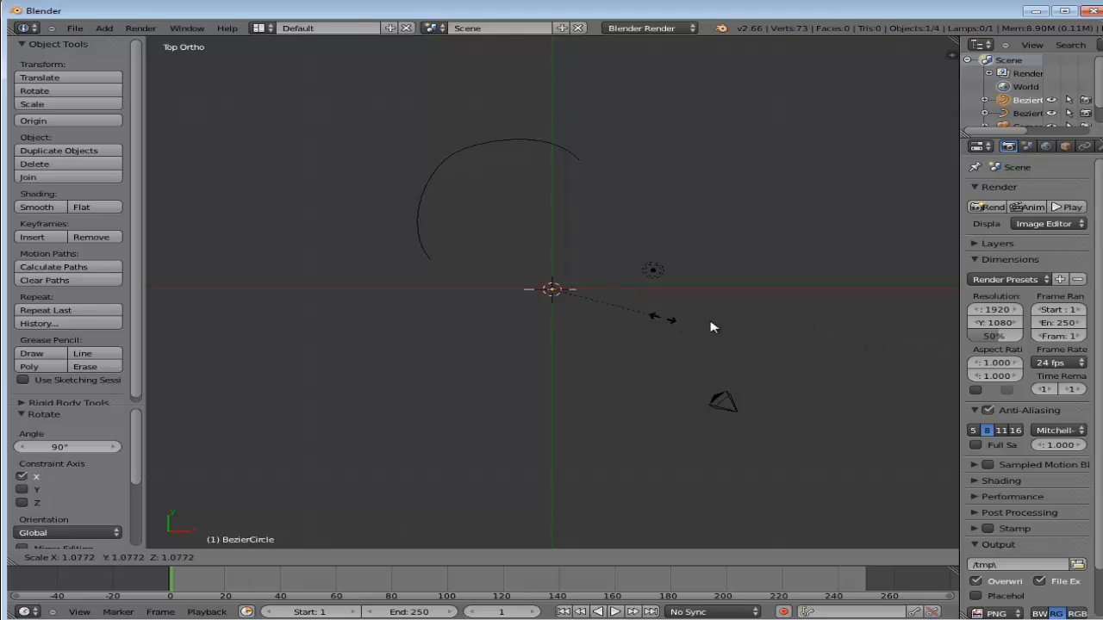
click(627, 318)
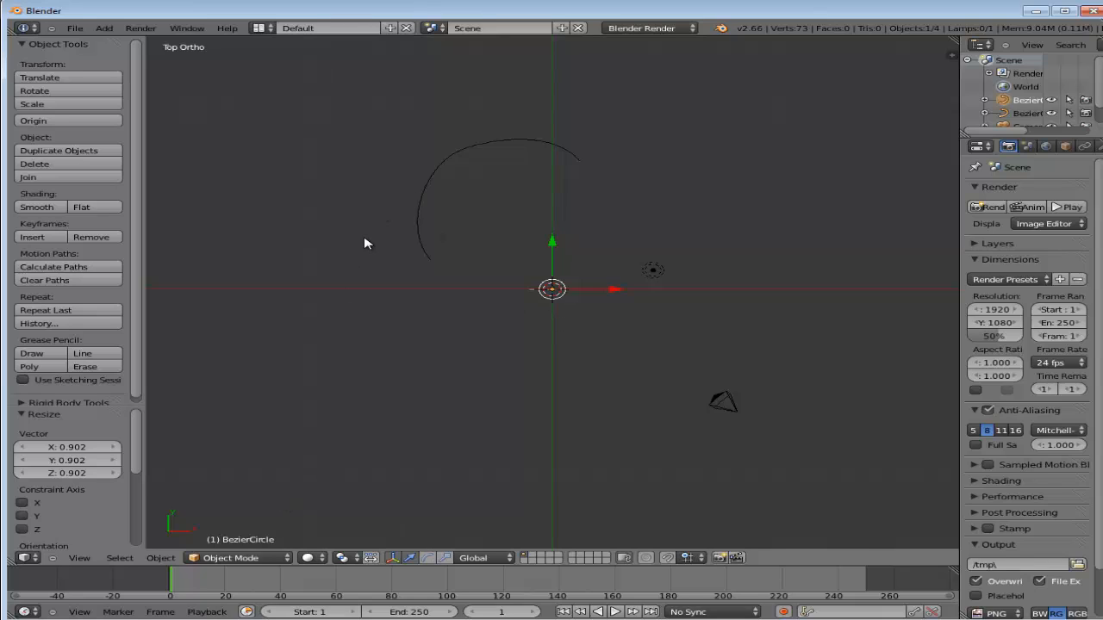
Step: Select the Bezier curve and set BezierCircle as the bevel object in its curve geometry settings
right_click(473, 152)
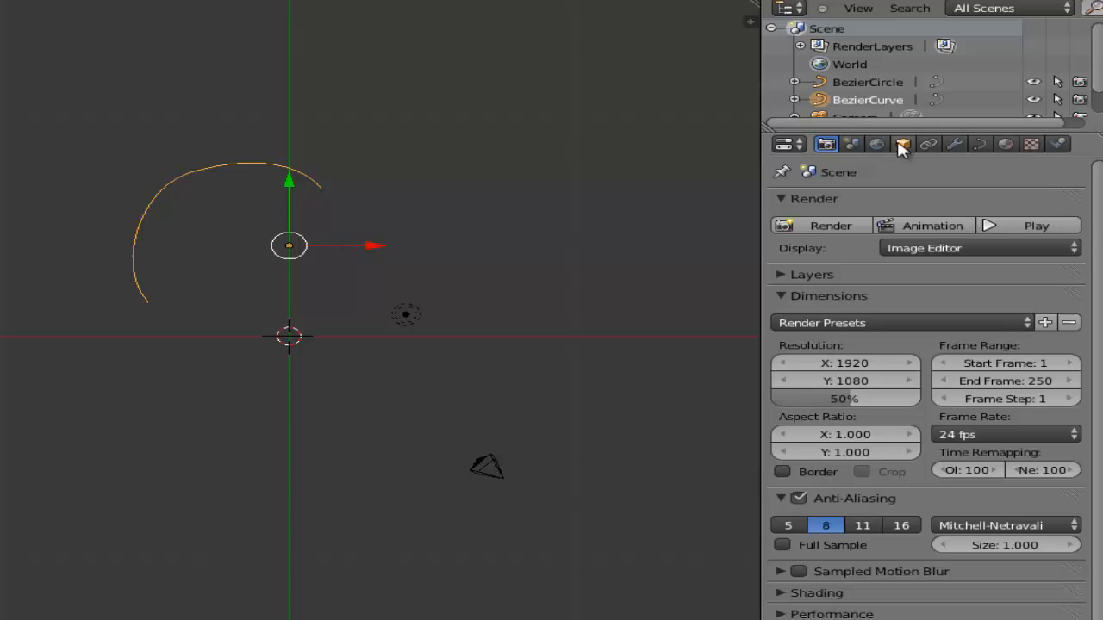
click(982, 143)
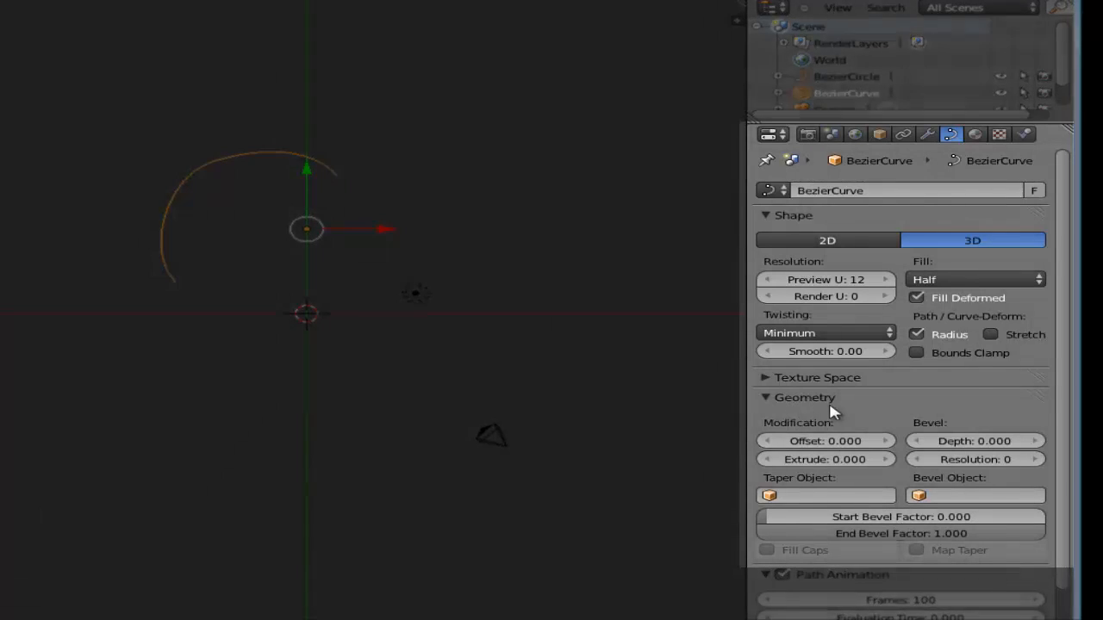
click(766, 398)
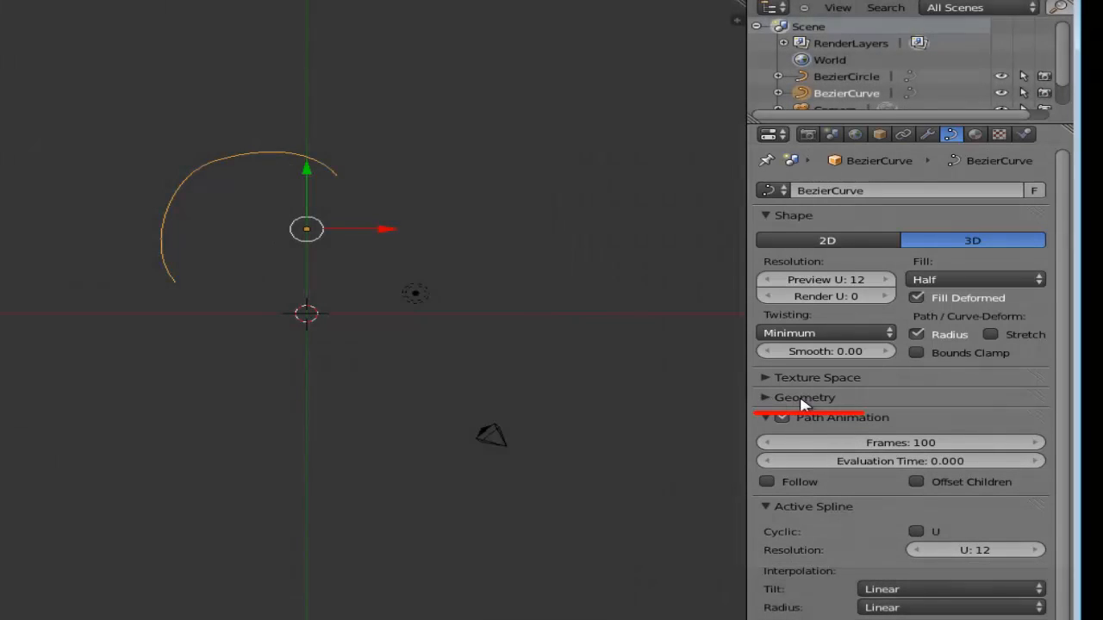
click(765, 398)
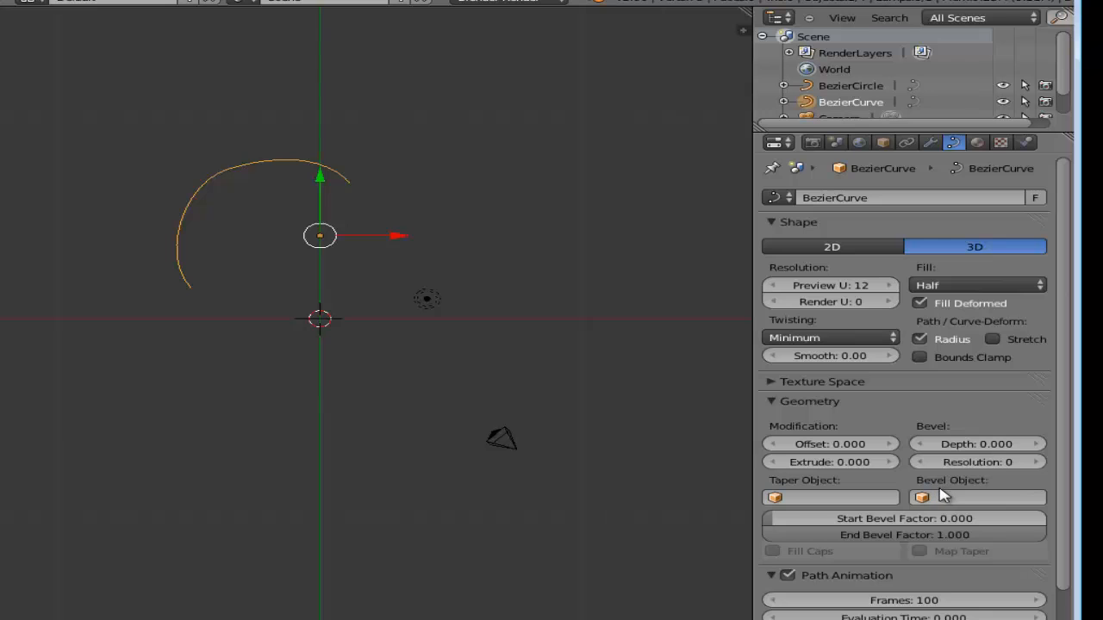
click(953, 499)
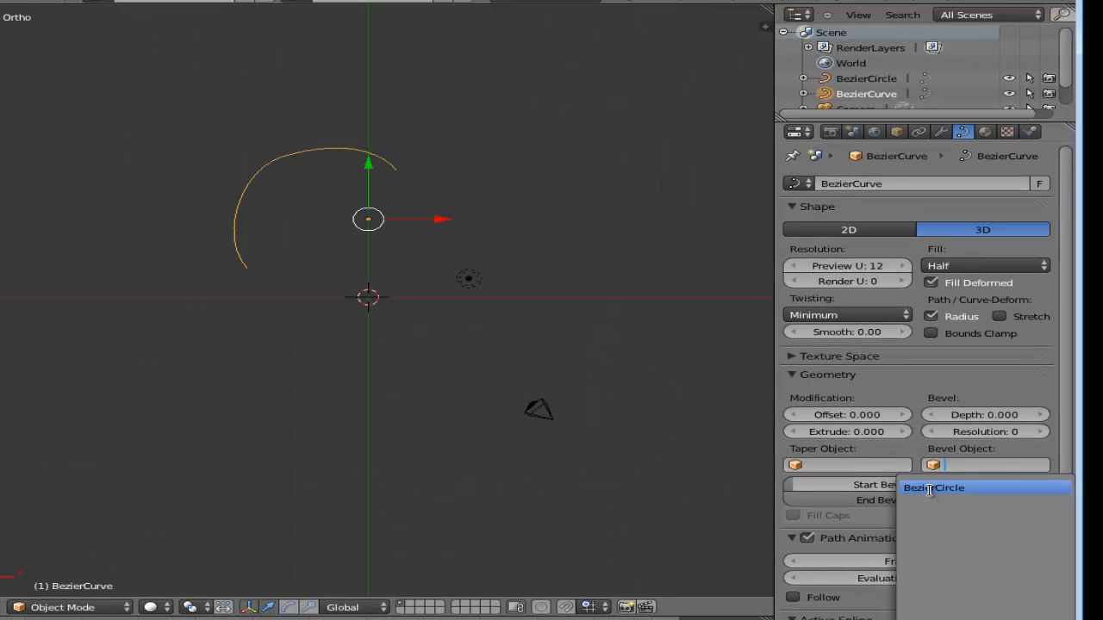
click(930, 488)
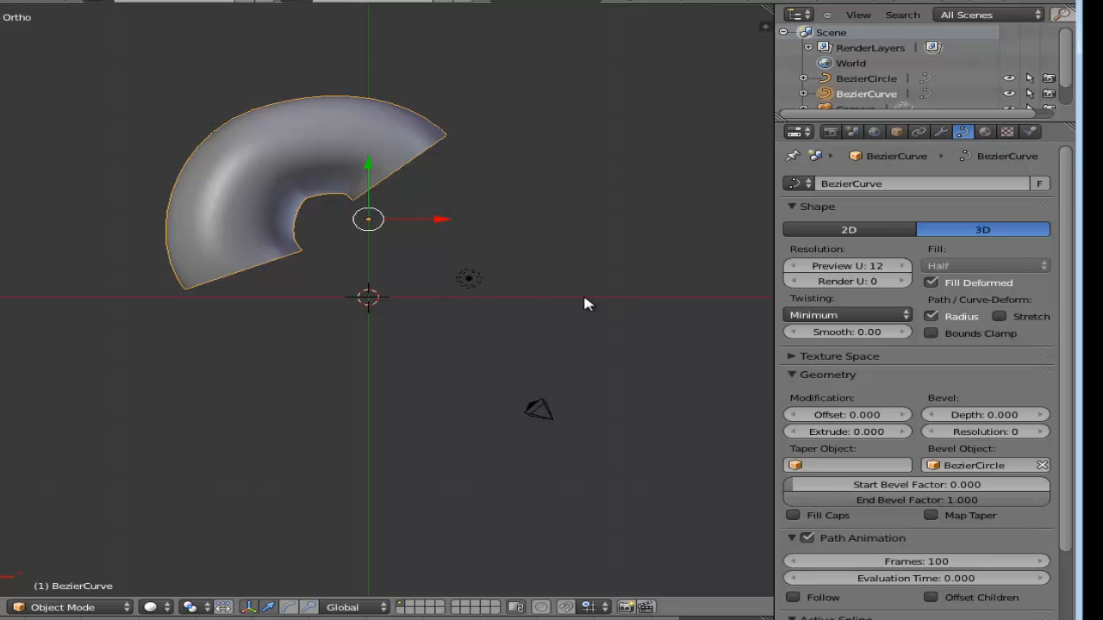
Step: Select the Bezier circle and scale it down uniformly to make the beveled tube thinner
middle_drag(586, 302, 583, 232)
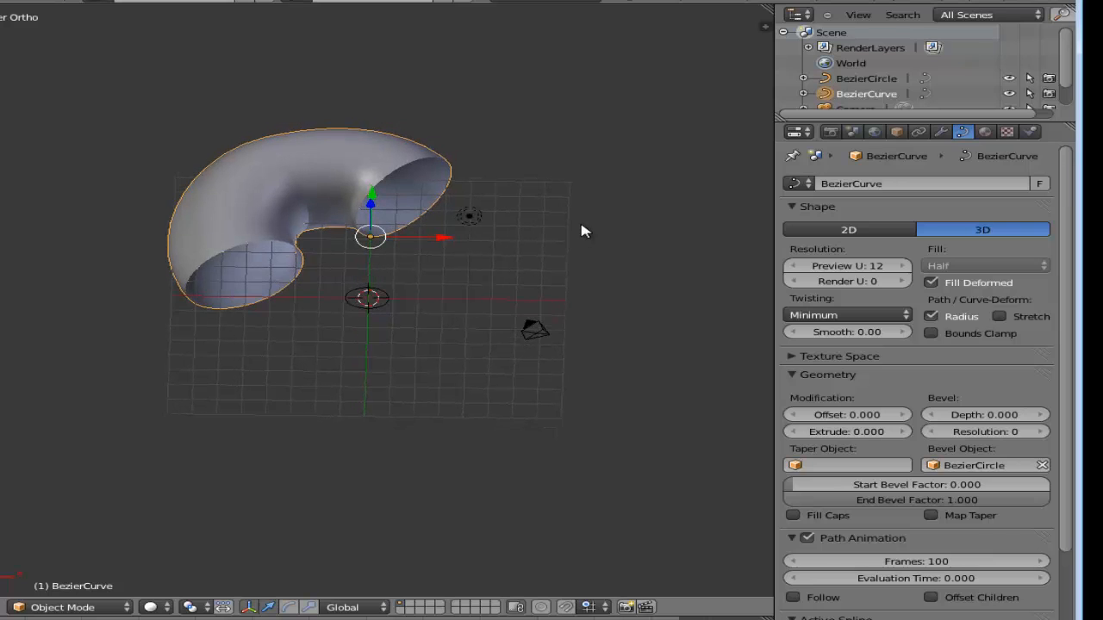
scroll(399, 461, up, 3)
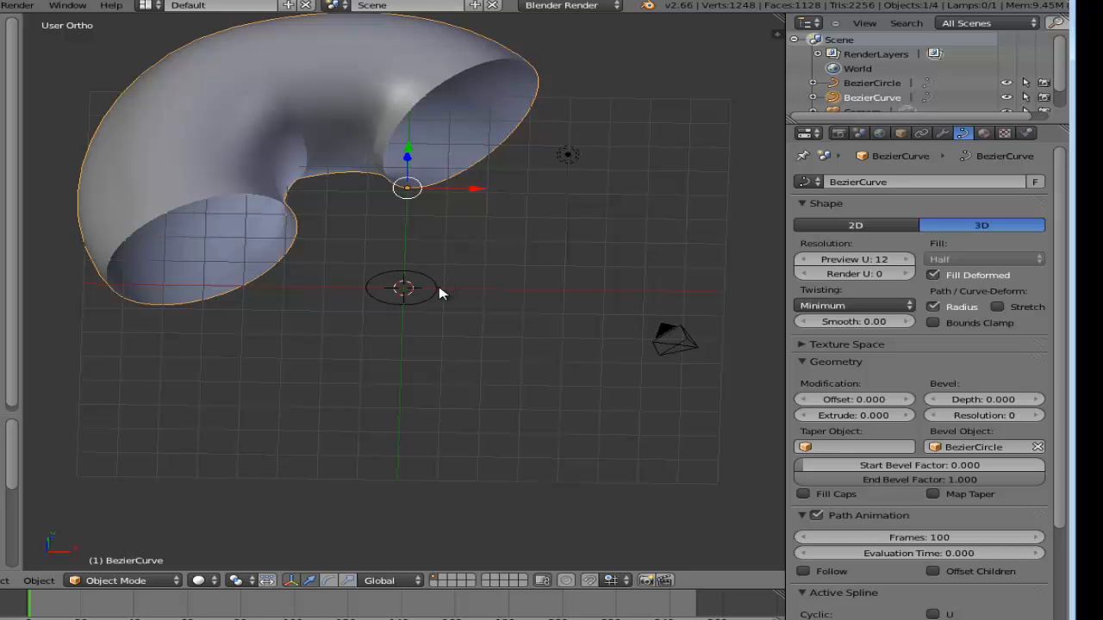
right_click(435, 299)
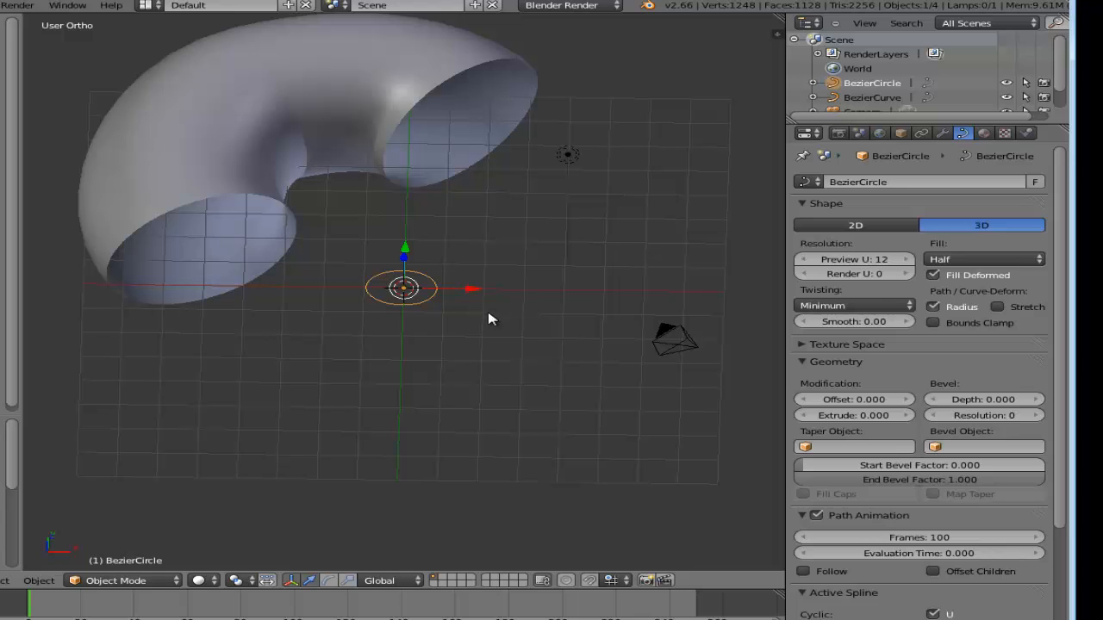
key(s)
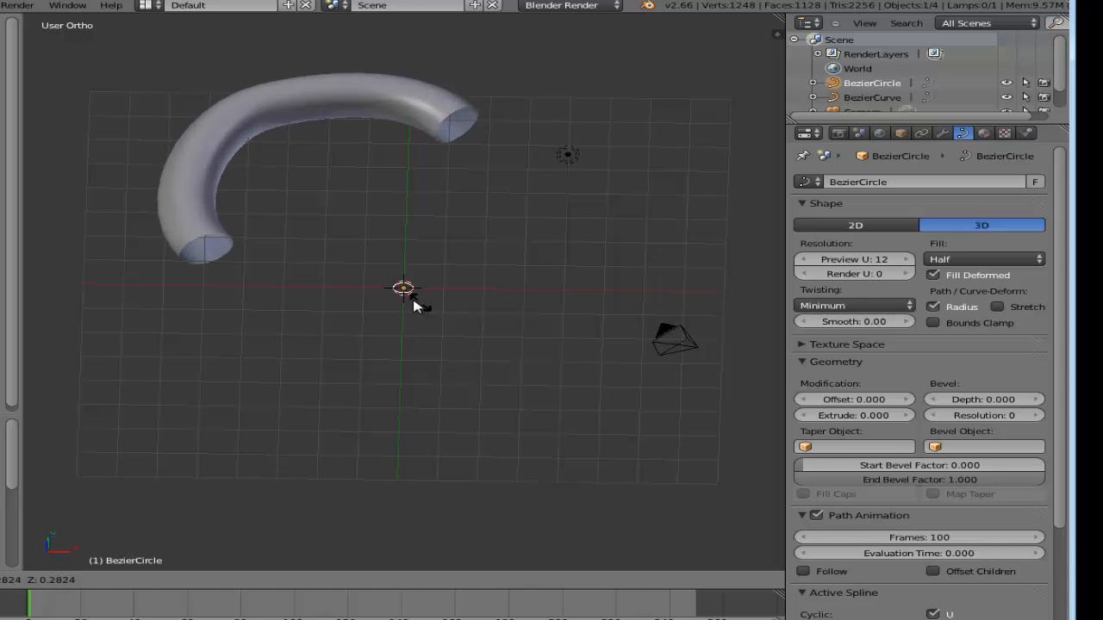
click(456, 316)
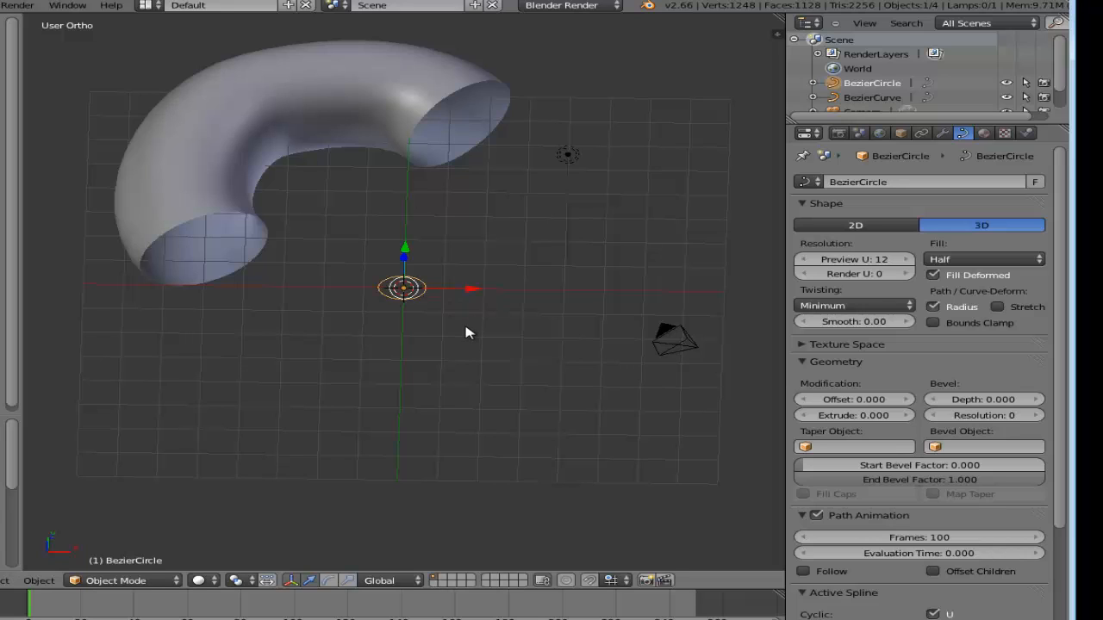
Step: Scale the Bezier circle down along the global X axis to narrow the tube's cross-section
key(s)
key(x)
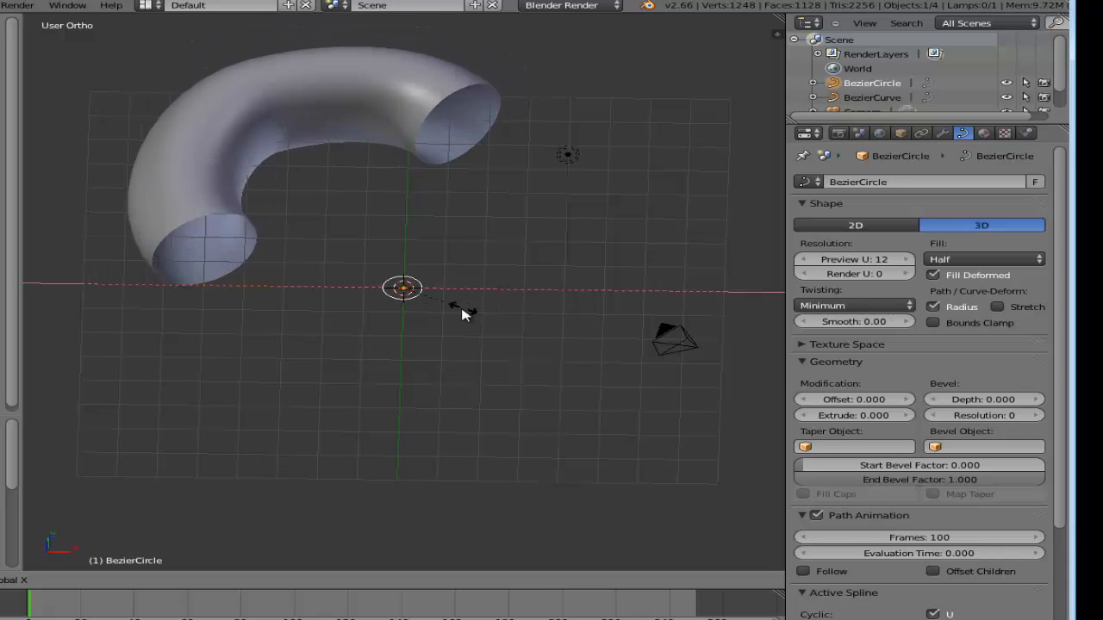
click(450, 311)
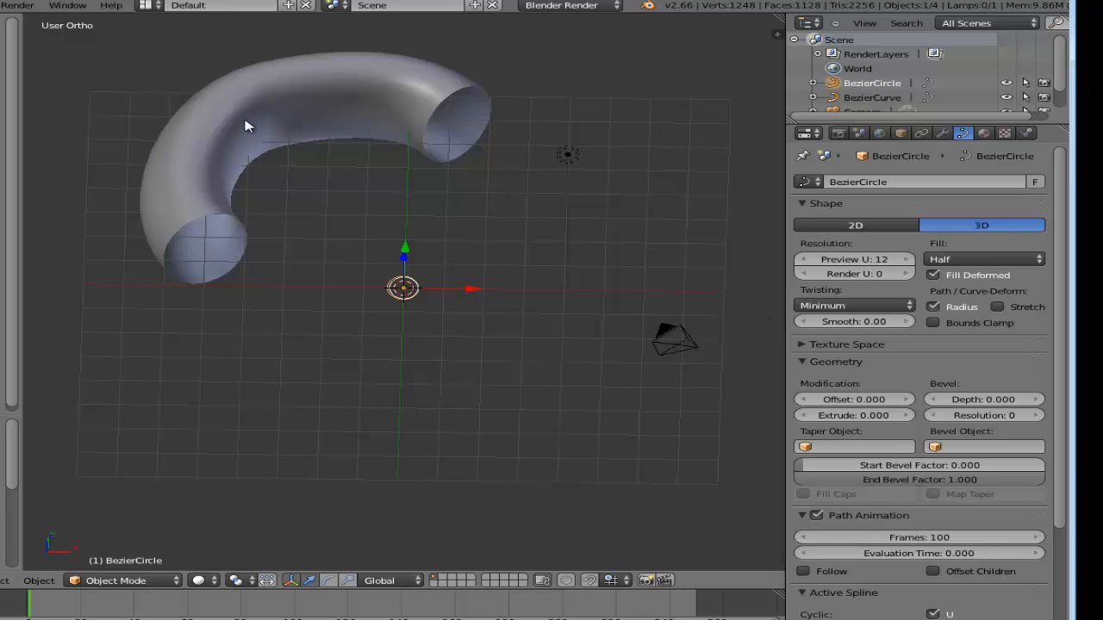
Step: Undo both scalings of the Bezier circle and the assignment of the curve's bevel object
key(ctrl+z)
key(ctrl+z)
key(ctrl+z)
key(ctrl+z)
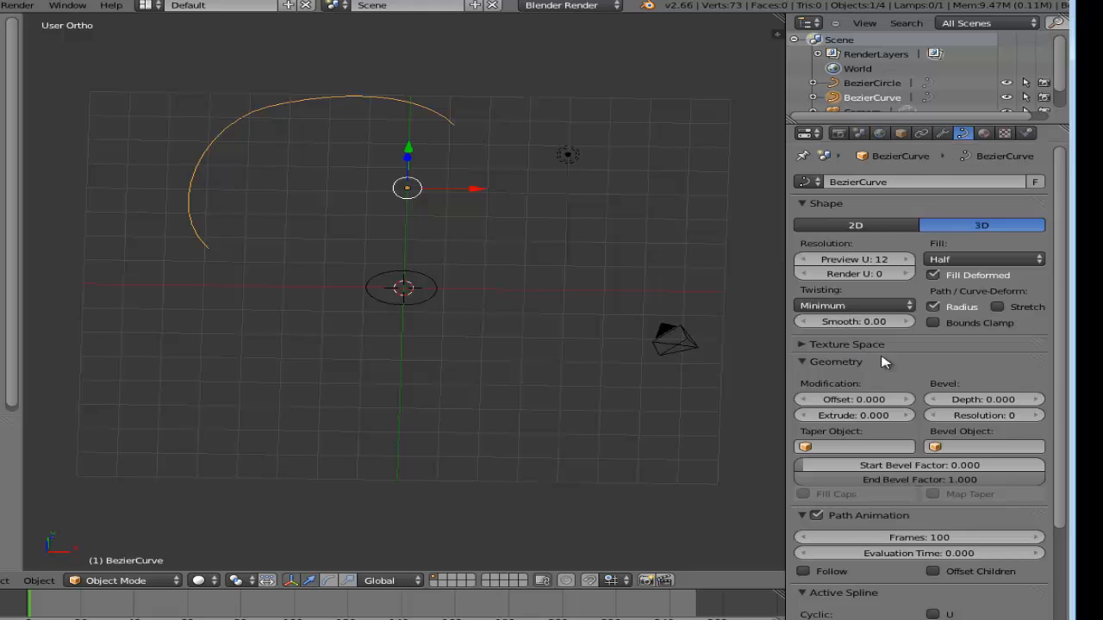
Step: Reassign BezierCircle as the Bezier curve's bevel object to turn the curve into a 3D tube
click(971, 449)
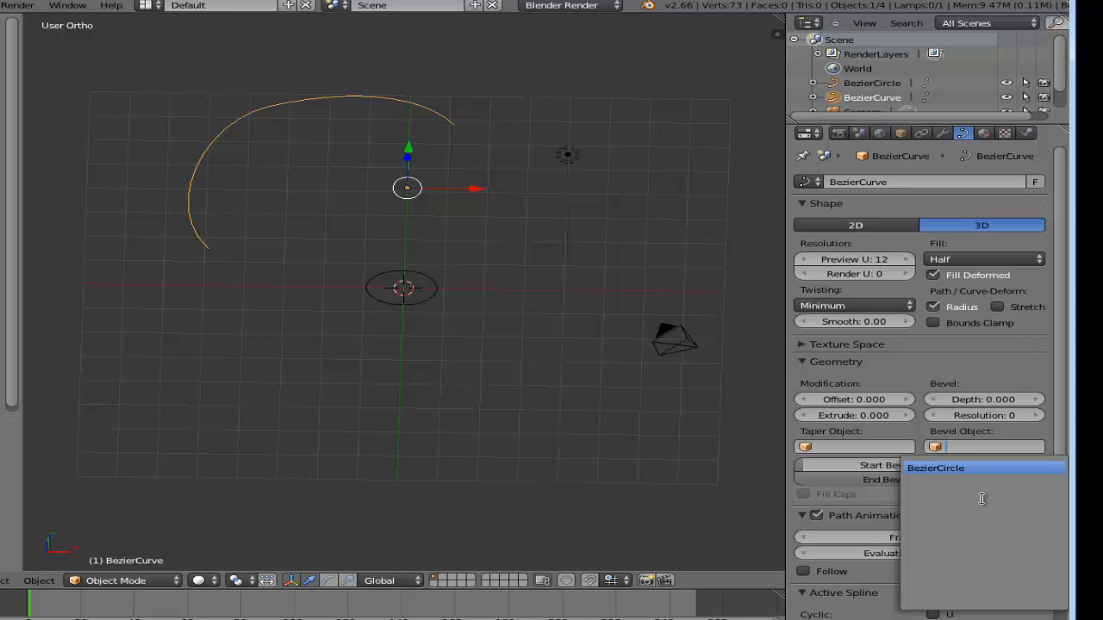
click(932, 468)
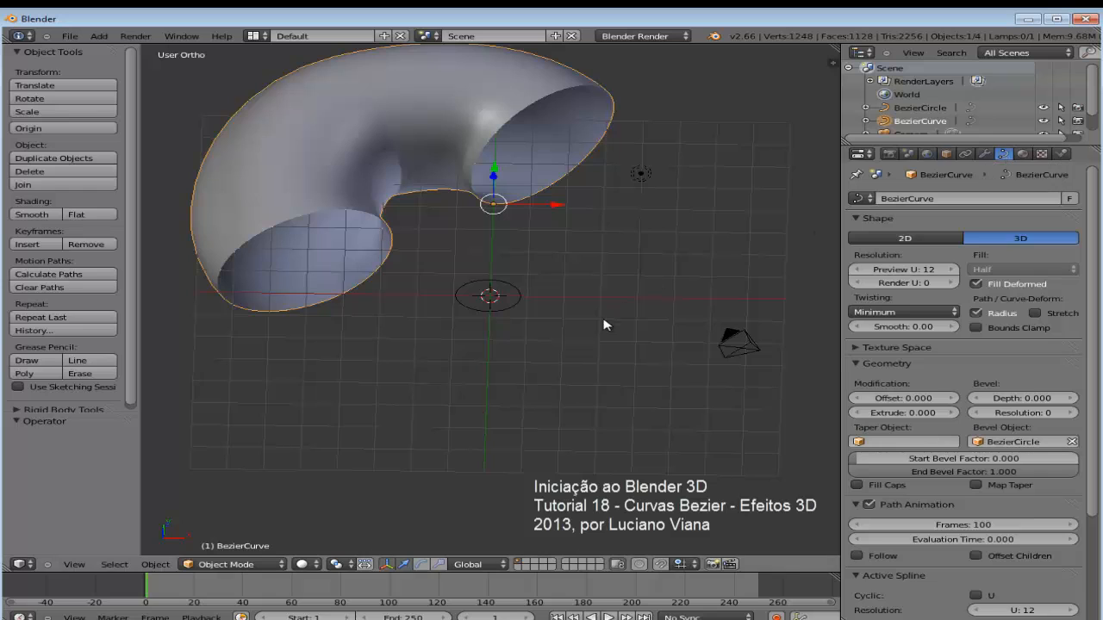
scroll(608, 325, down, 2)
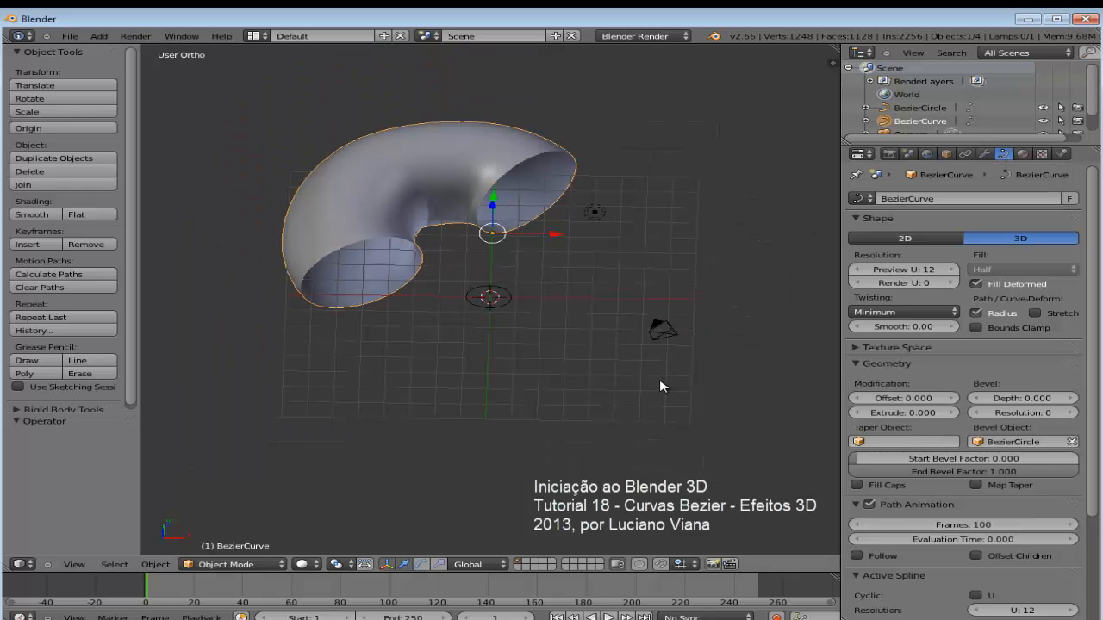
middle_drag(581, 399, 546, 344)
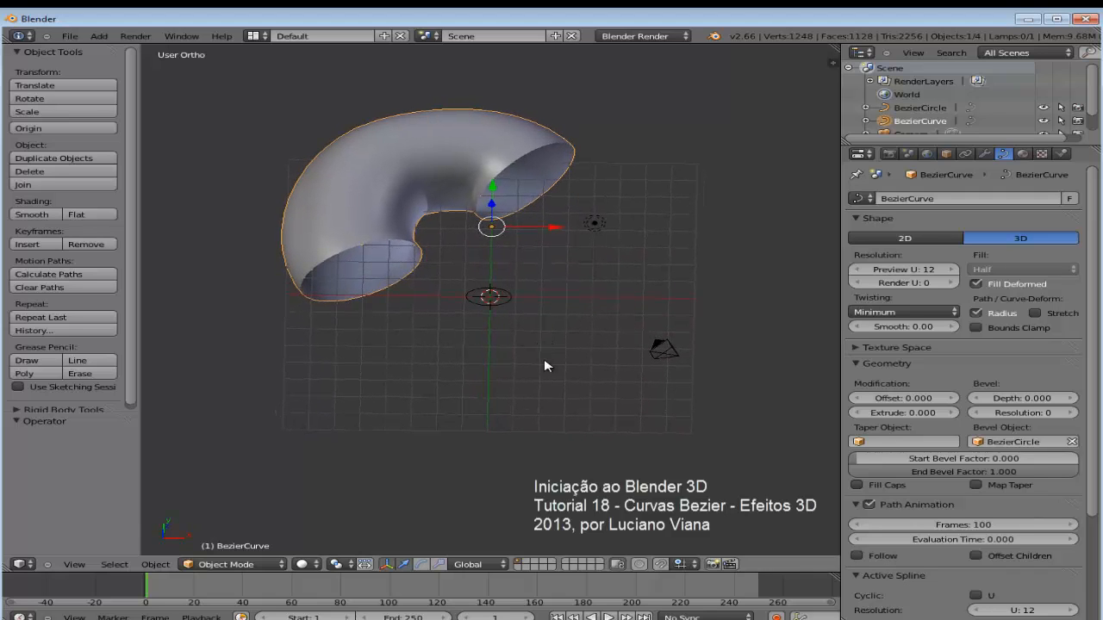